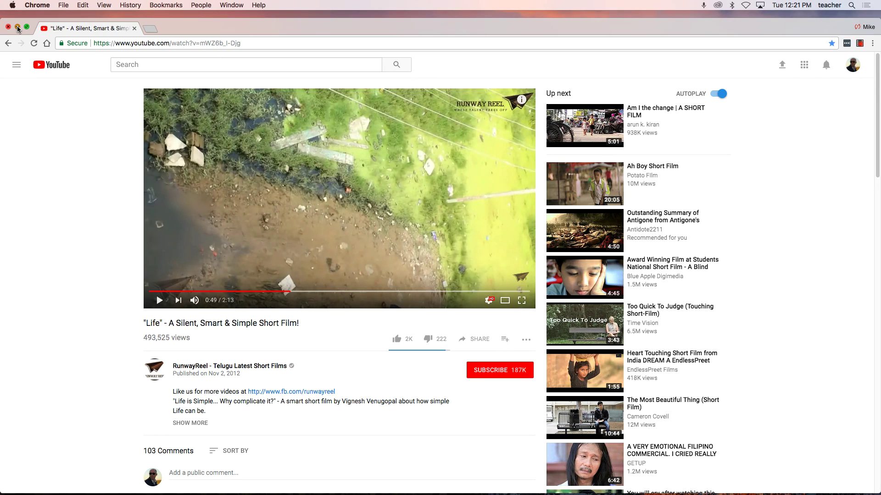
# - Clear the desktop by minimizing the browser window and closing the open H5_SD and EOS_DIGITAL windows
pyautogui.click(17, 28)
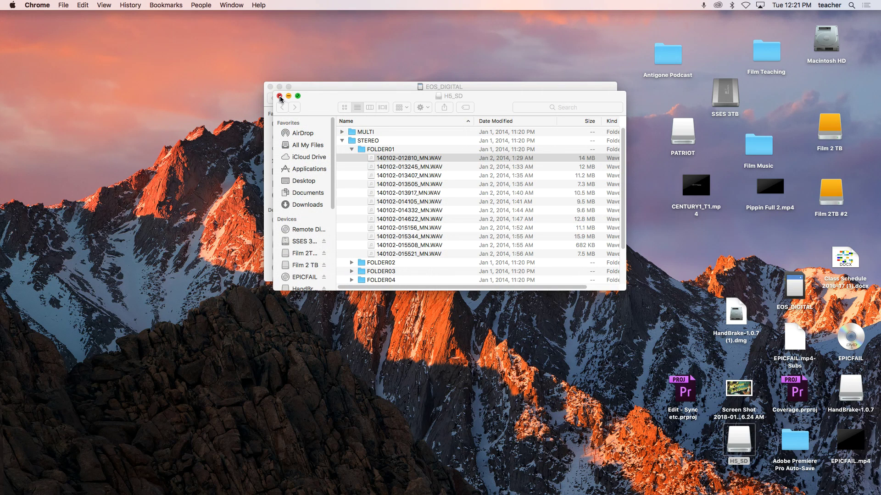
pyautogui.click(271, 88)
pyautogui.click(270, 87)
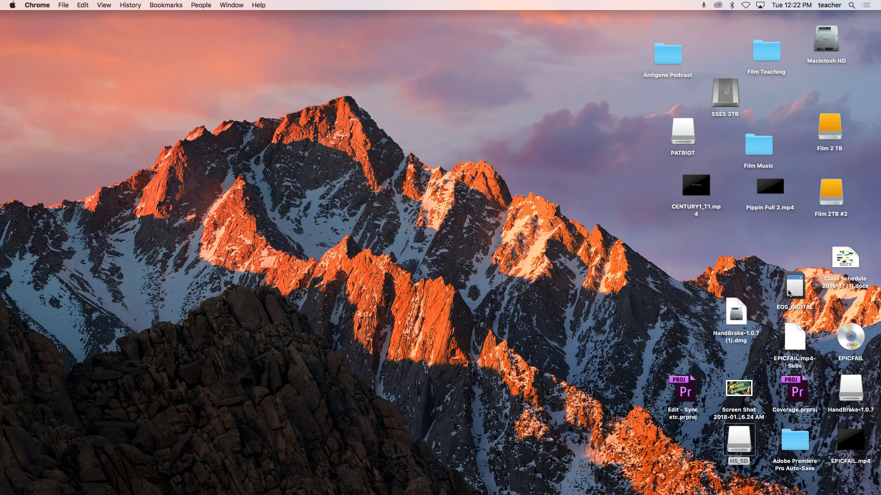
# - Open the EOS_DIGITAL card, show the contents of its 100CANON folder and move the window aside
pyautogui.doubleClick(792, 293)
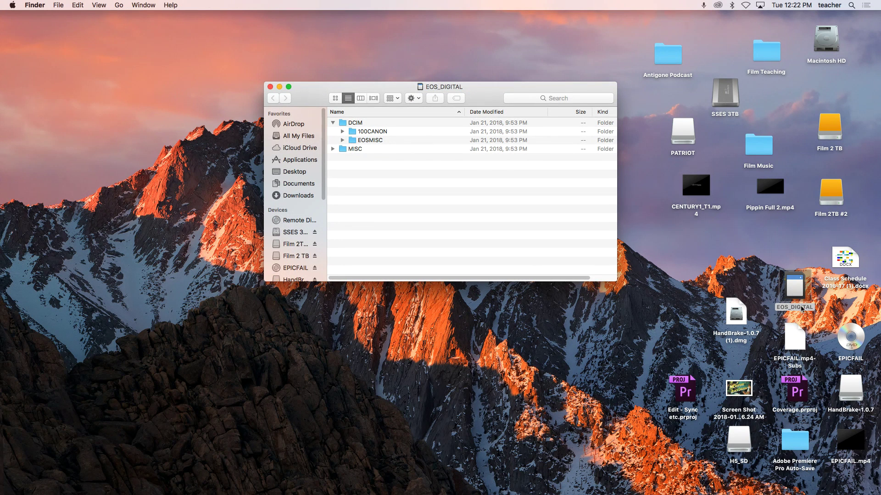
pyautogui.click(341, 132)
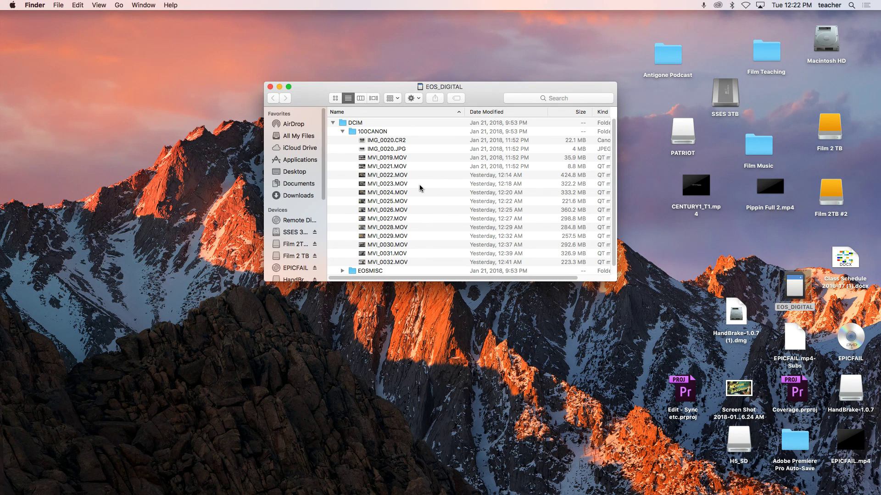
pyautogui.moveTo(304, 99); pyautogui.dragTo(154, 30)
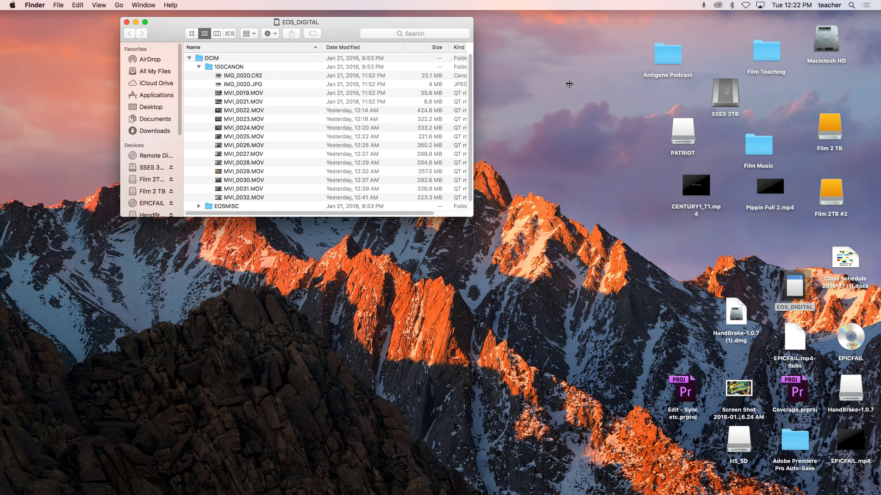
# - Create a new folder on the desktop and name it "Heist"
pyautogui.click(540, 89)
pyautogui.click(548, 91)
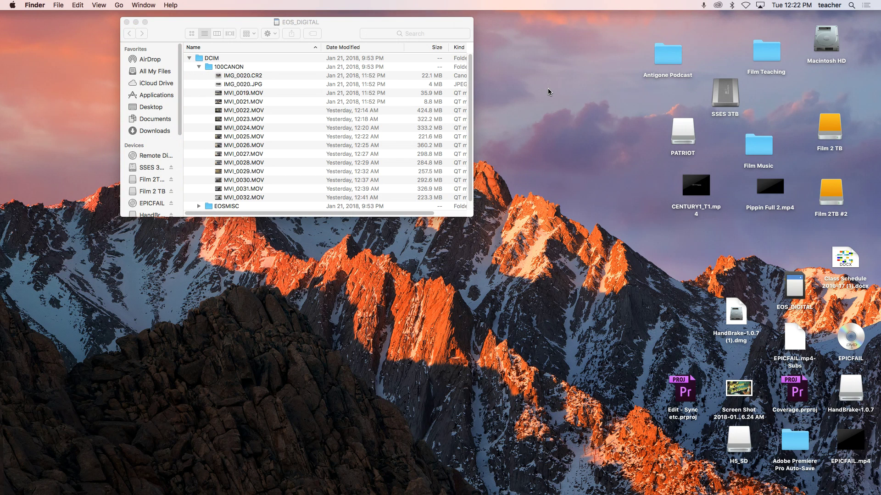
pyautogui.rightClick(554, 94)
pyautogui.click(568, 93)
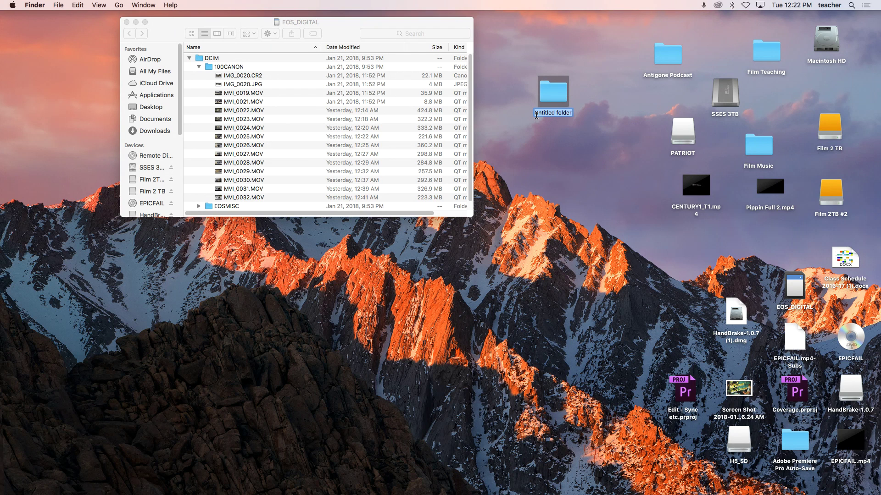
pyautogui.click(541, 114)
pyautogui.moveTo(536, 113); pyautogui.dragTo(568, 113)
pyautogui.write('Hes')
pyautogui.press('BackSpace')
pyautogui.press('BackSpace')
pyautogui.write('ist')
pyautogui.click(571, 136)
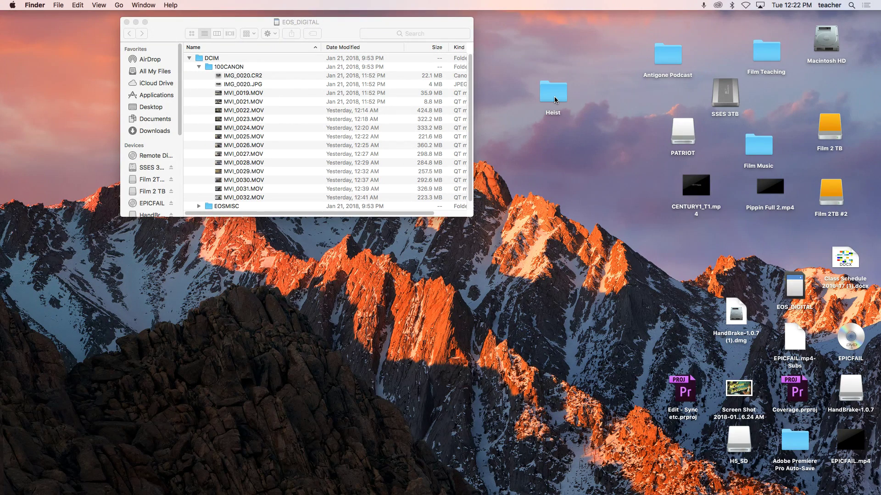
# - Create a subfolder named "Day One" inside the Heist folder
pyautogui.doubleClick(553, 99)
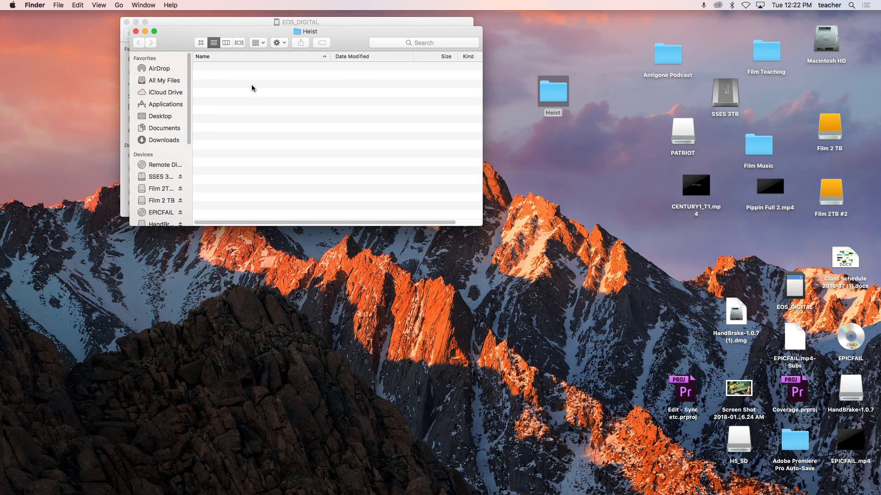
pyautogui.rightClick(243, 86)
pyautogui.click(270, 90)
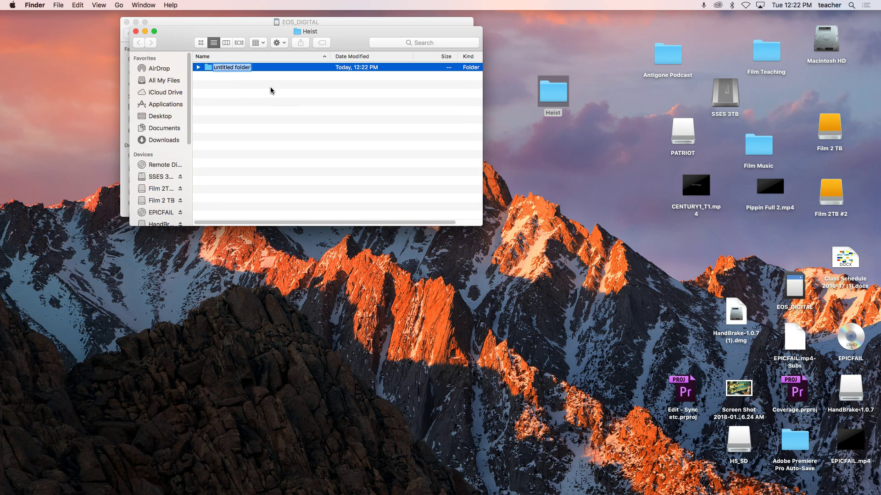
pyautogui.write('Day One')
pyautogui.press('Return')
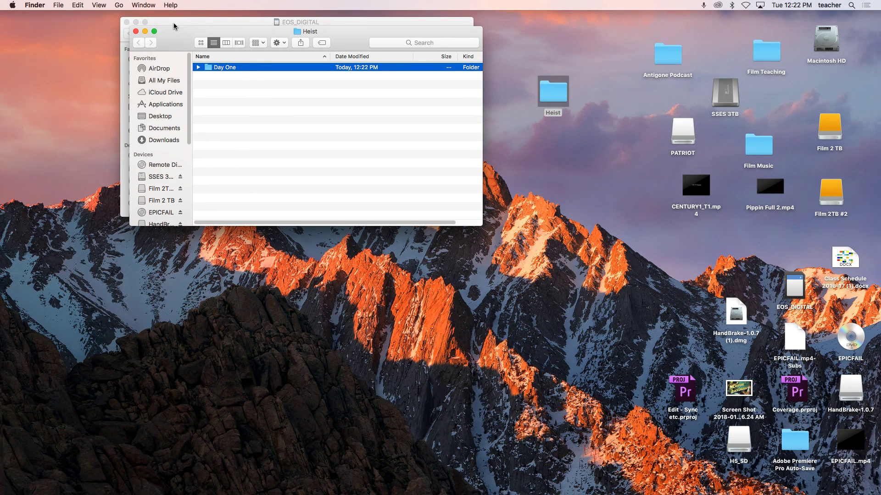
# - Copy MVI_0022.MOV from the EOS_DIGITAL card into the Heist folder and close the card's window
pyautogui.moveTo(175, 36); pyautogui.dragTo(350, 91)
pyautogui.moveTo(222, 109); pyautogui.dragTo(392, 129)
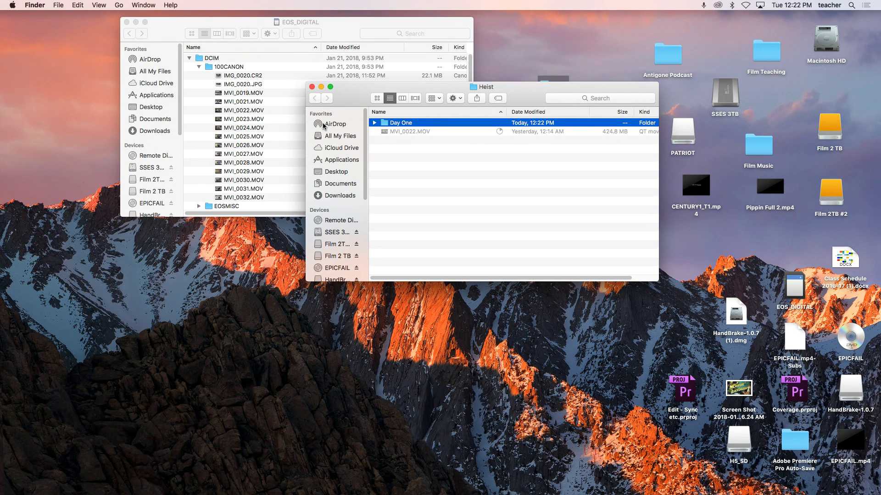
pyautogui.click(127, 22)
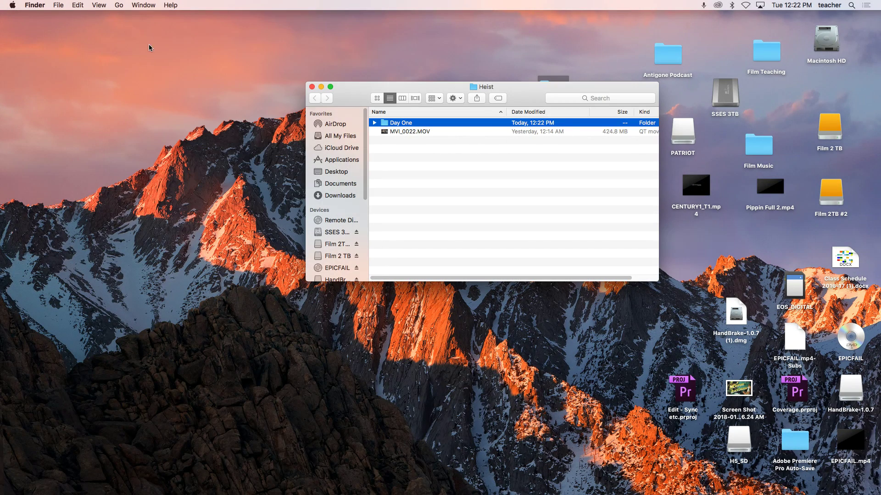
pyautogui.doubleClick(745, 445)
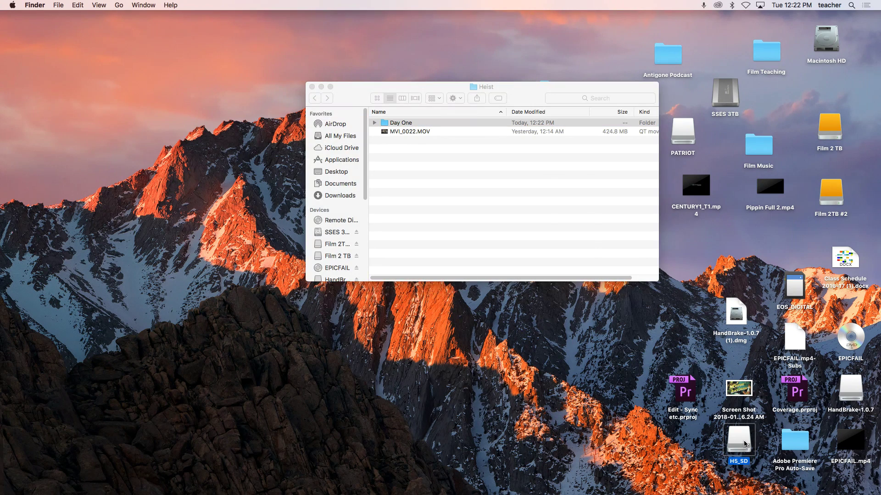
pyautogui.moveTo(356, 98); pyautogui.dragTo(412, 268)
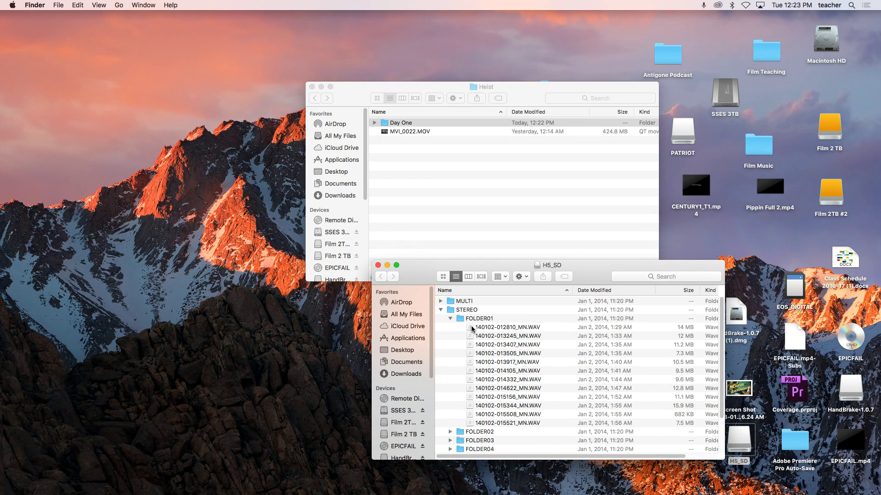
pyautogui.moveTo(472, 329); pyautogui.dragTo(398, 128)
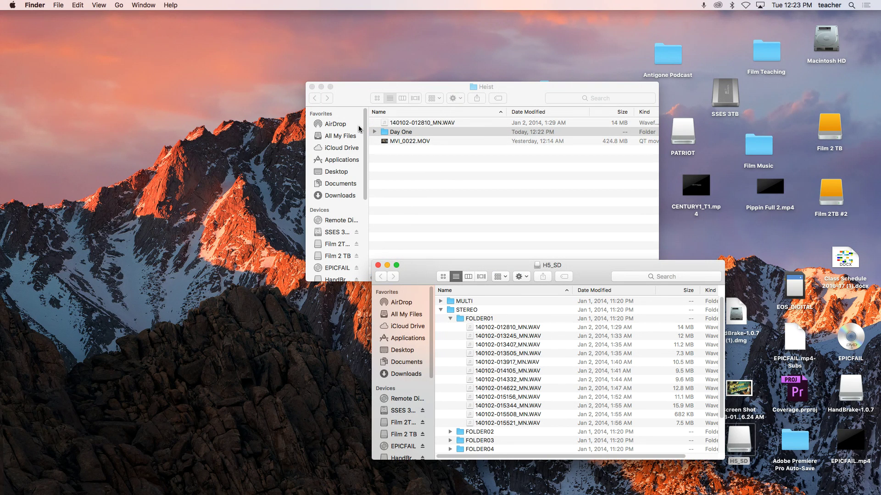
pyautogui.moveTo(385, 124); pyautogui.dragTo(388, 131)
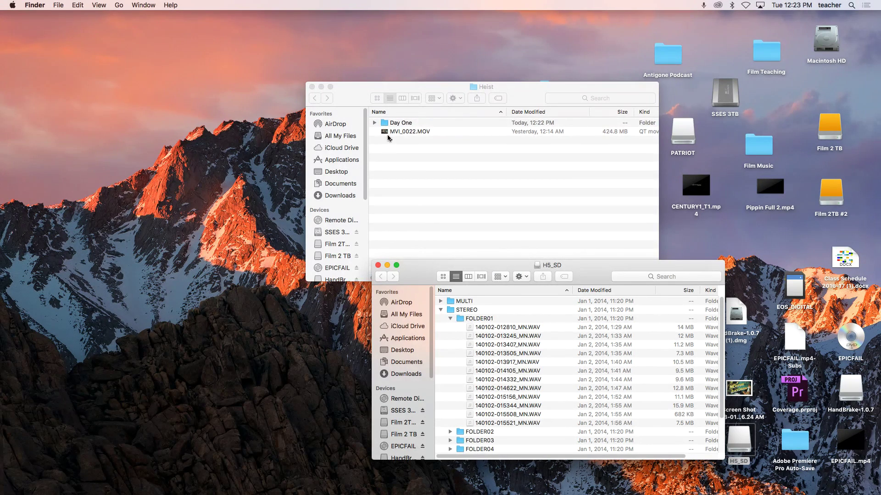
pyautogui.click(374, 122)
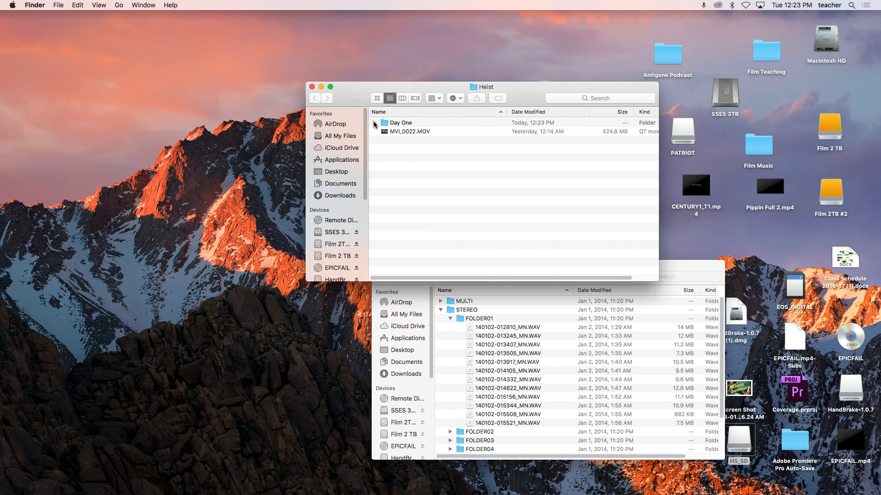
pyautogui.moveTo(388, 144); pyautogui.dragTo(387, 124)
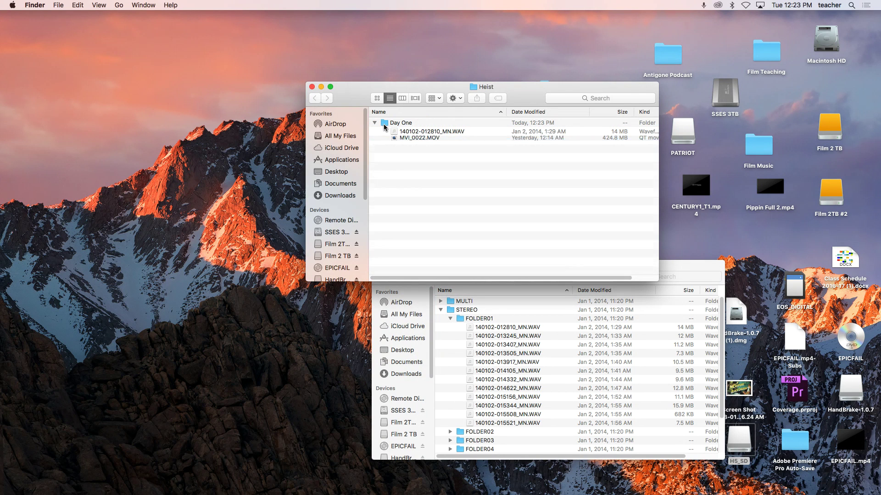
# - Close the H5_SD window and eject both the H5_SD and EOS_DIGITAL cards
pyautogui.click(426, 299)
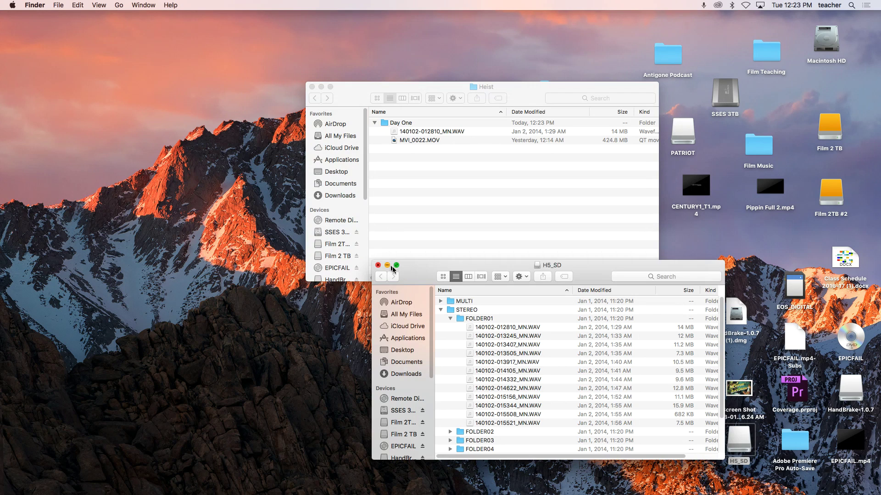
pyautogui.click(379, 266)
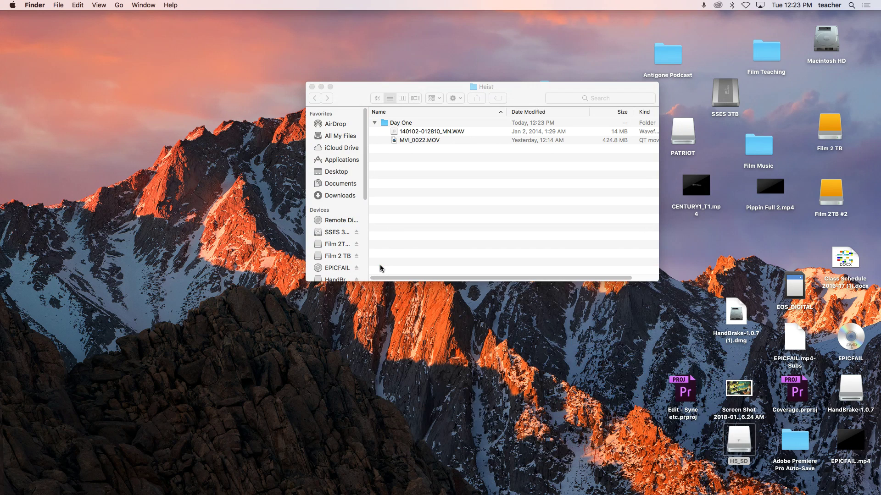
pyautogui.click(737, 444)
pyautogui.rightClick(738, 444)
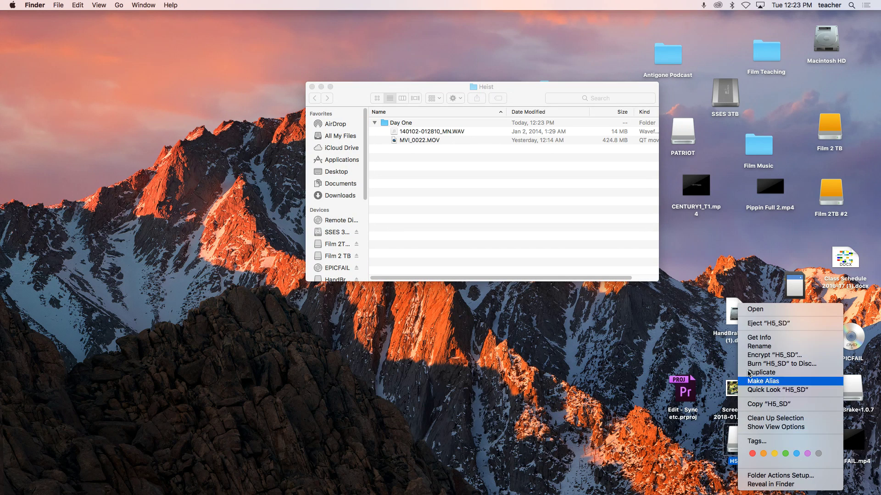
pyautogui.click(768, 324)
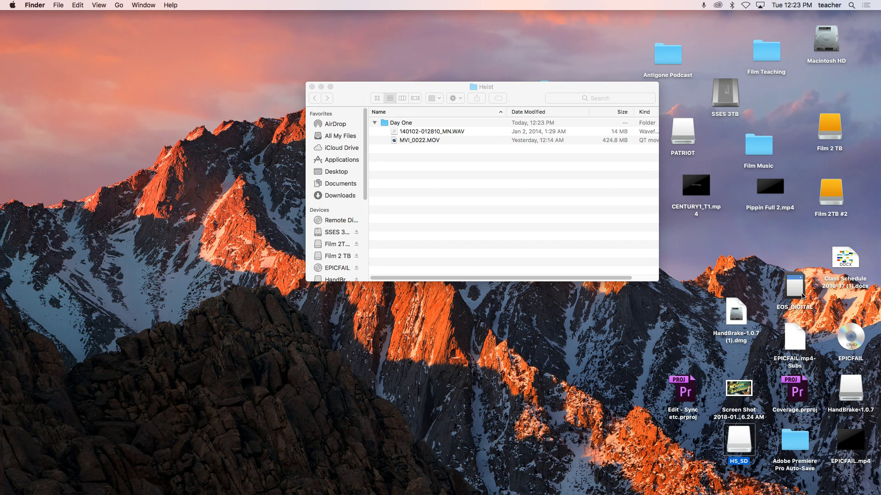
pyautogui.click(798, 294)
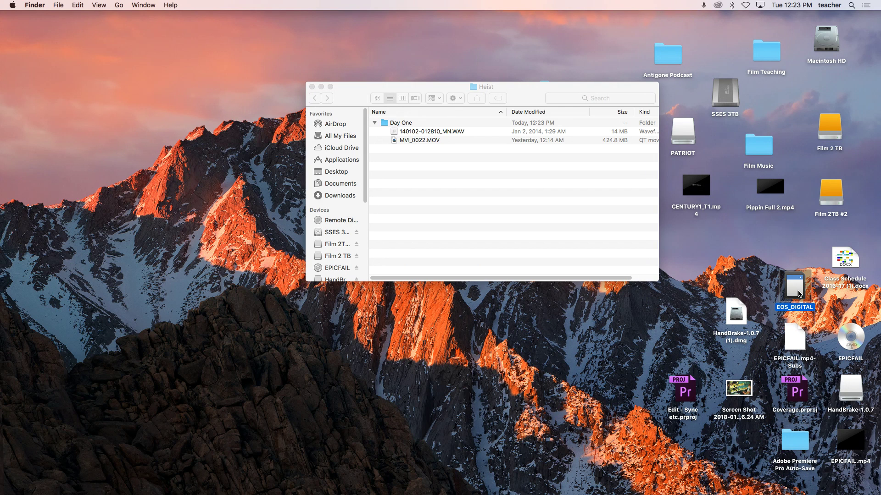
pyautogui.rightClick(799, 294)
pyautogui.click(769, 315)
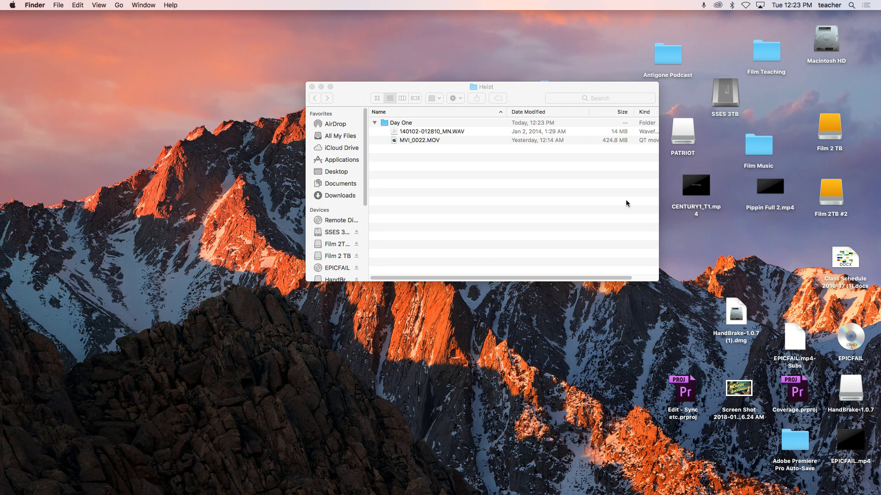
# - Move the Heist window clear of the desktop folder and check the contents of Day One
pyautogui.moveTo(516, 88); pyautogui.dragTo(477, 191)
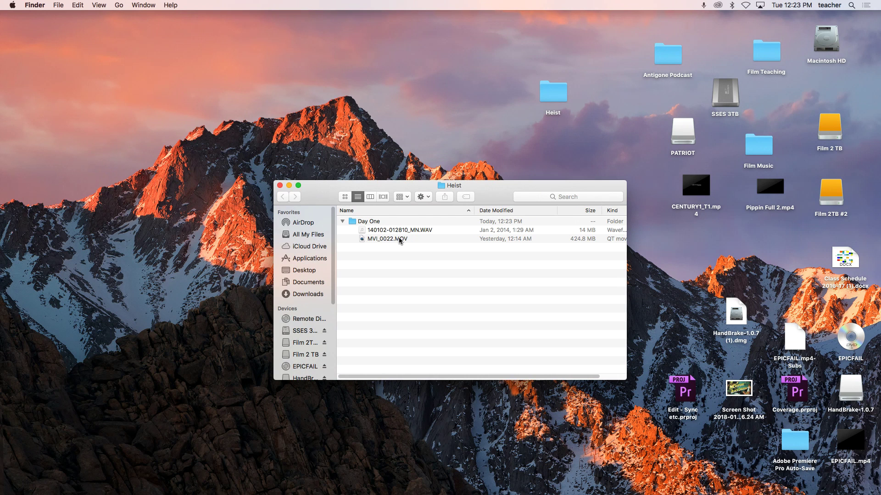
pyautogui.click(342, 222)
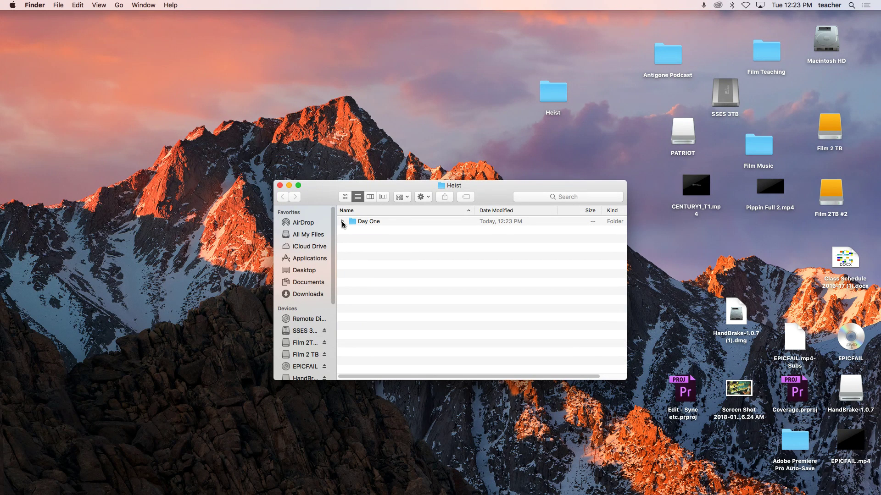
pyautogui.click(342, 222)
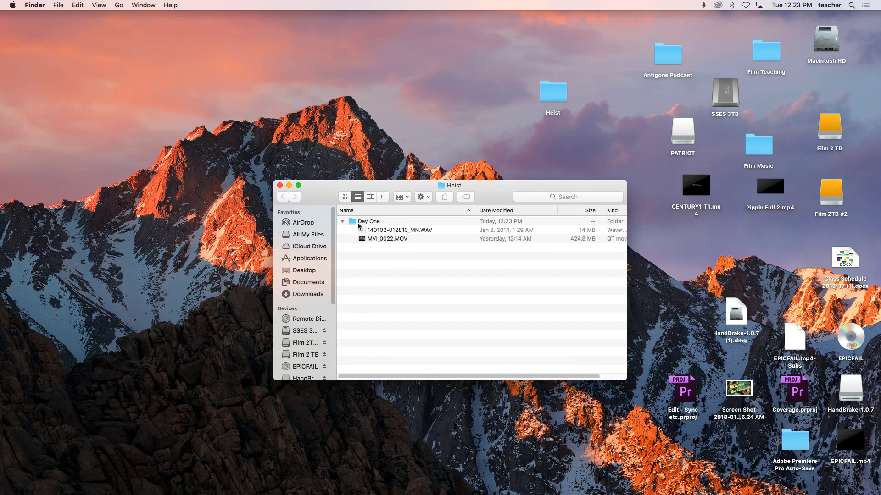
pyautogui.click(342, 222)
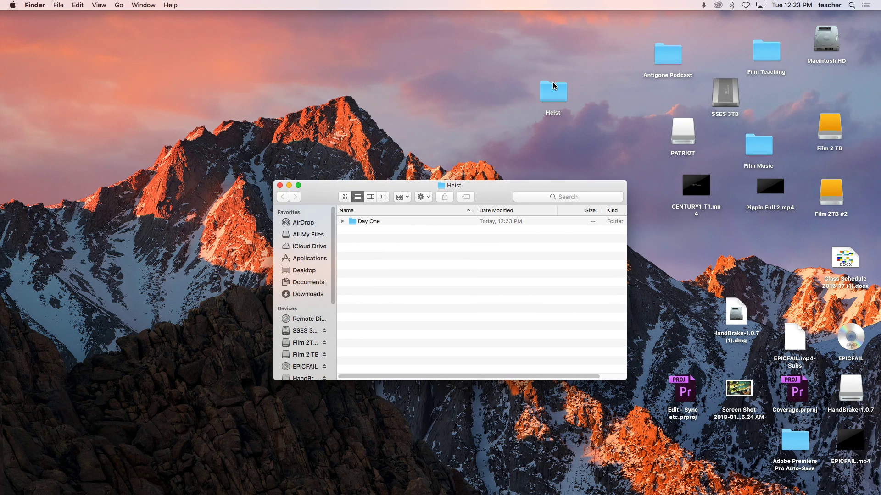
# - Create a second subfolder named "Day Two" inside the Heist folder
pyautogui.rightClick(383, 244)
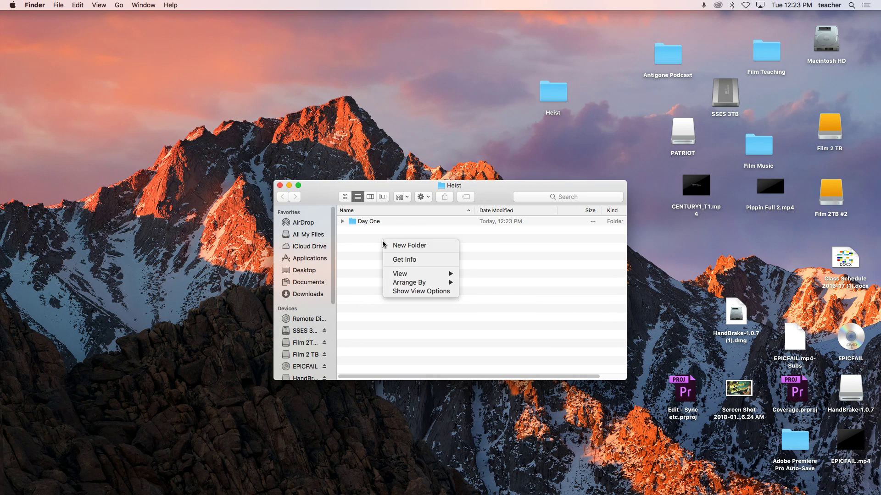
pyautogui.click(393, 247)
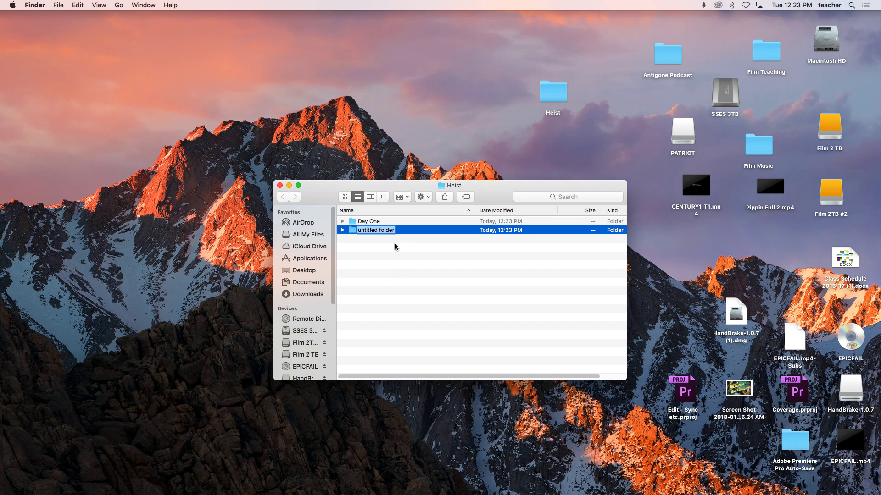
pyautogui.write('Day Two')
pyautogui.press('Return')
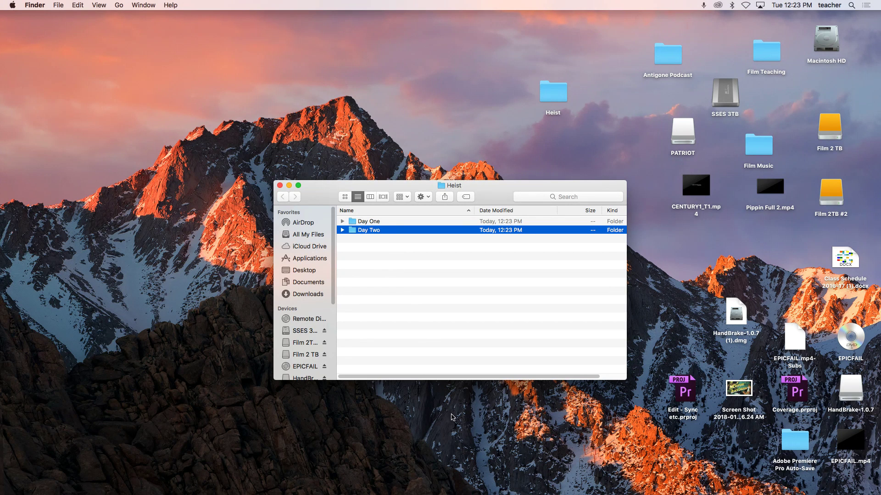
# - Switch to Premiere Pro and import the Day One folder from the Heist folder on the Desktop
pyautogui.moveTo(494, 493)
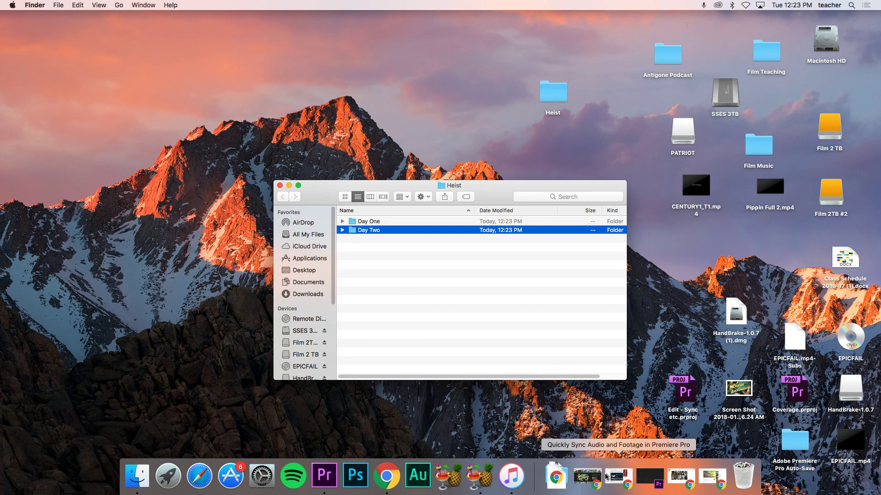
pyautogui.click(644, 477)
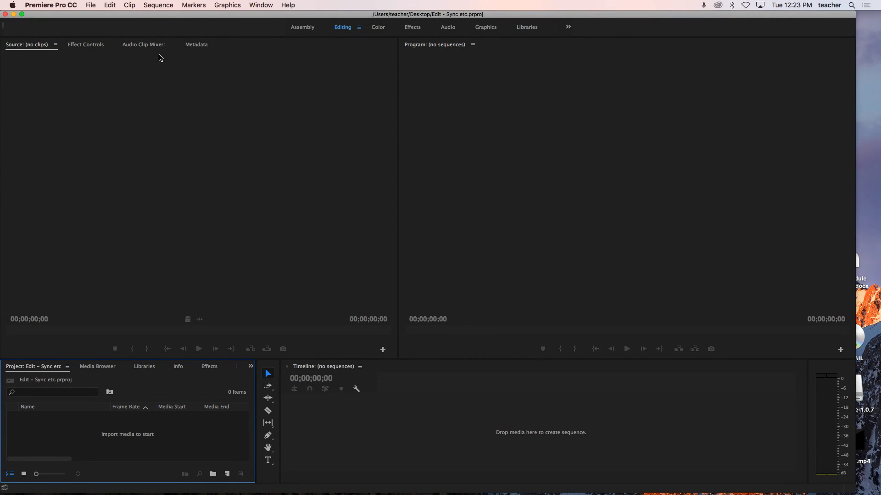
pyautogui.click(91, 5)
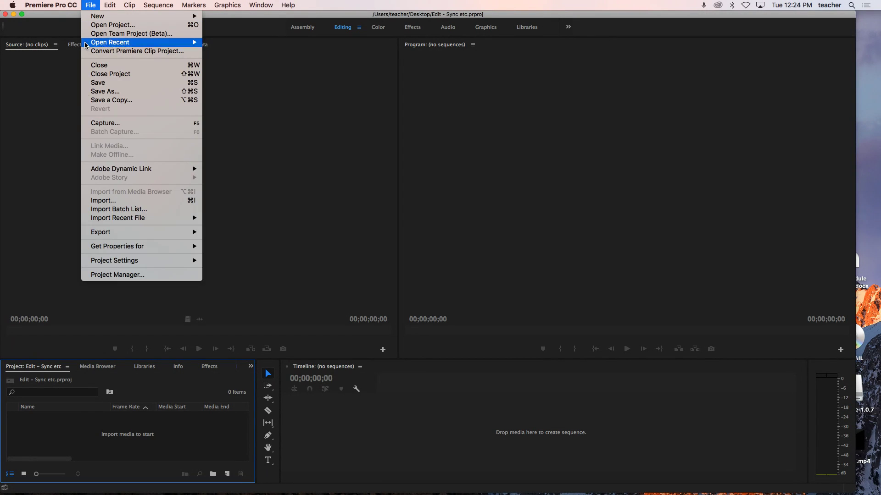
pyautogui.click(103, 205)
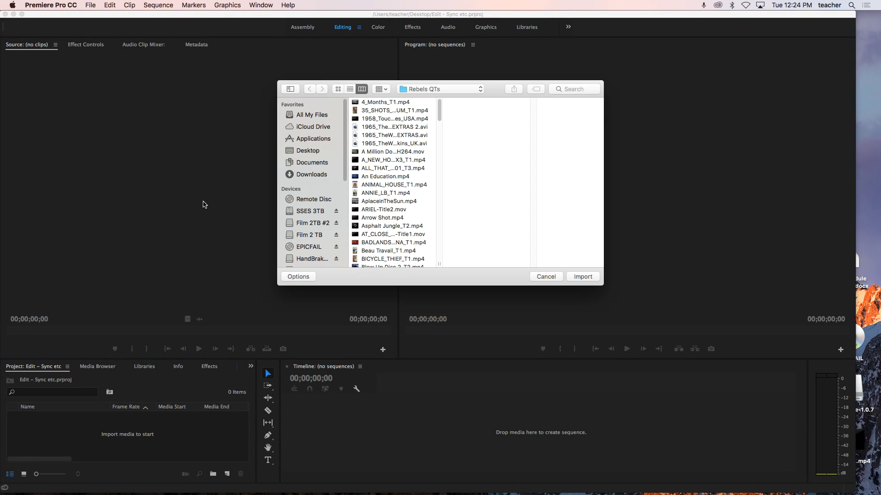
pyautogui.click(317, 151)
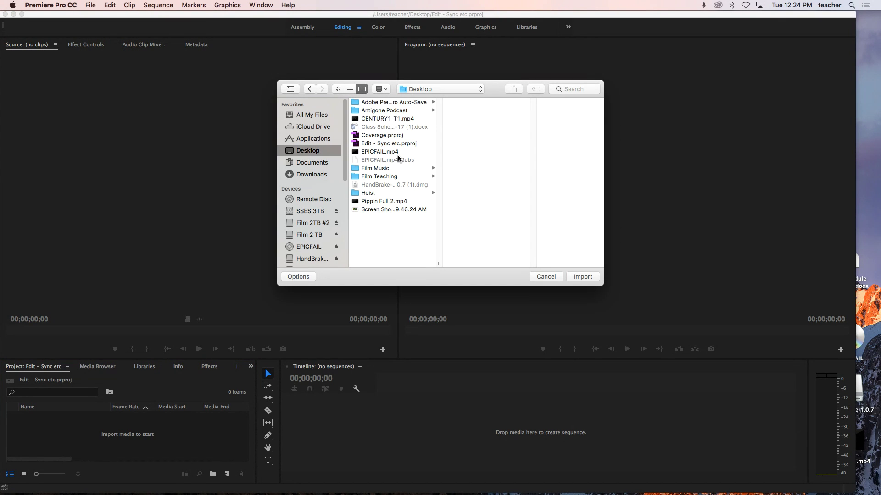
pyautogui.click(370, 193)
pyautogui.click(466, 103)
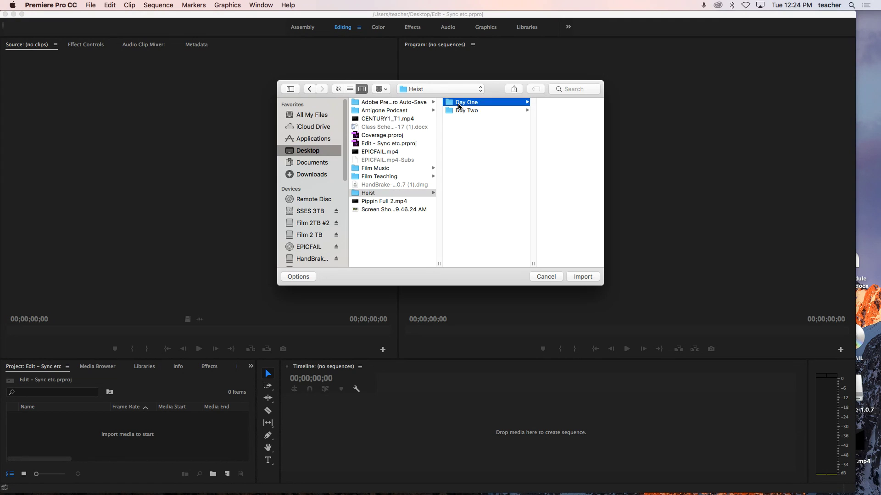
pyautogui.click(583, 277)
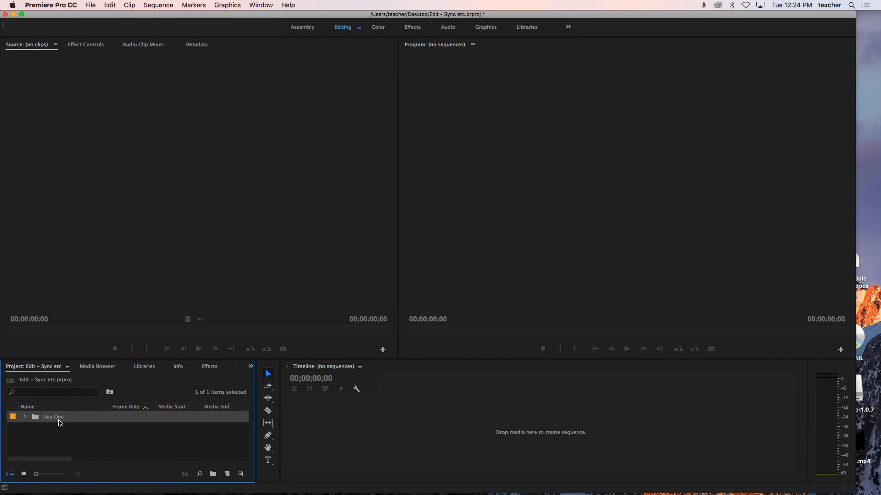
# - Open MVI_0022.MOV from the Day One bin in the Source Monitor and add a marker at the clap, 00:00:14:02
pyautogui.click(24, 417)
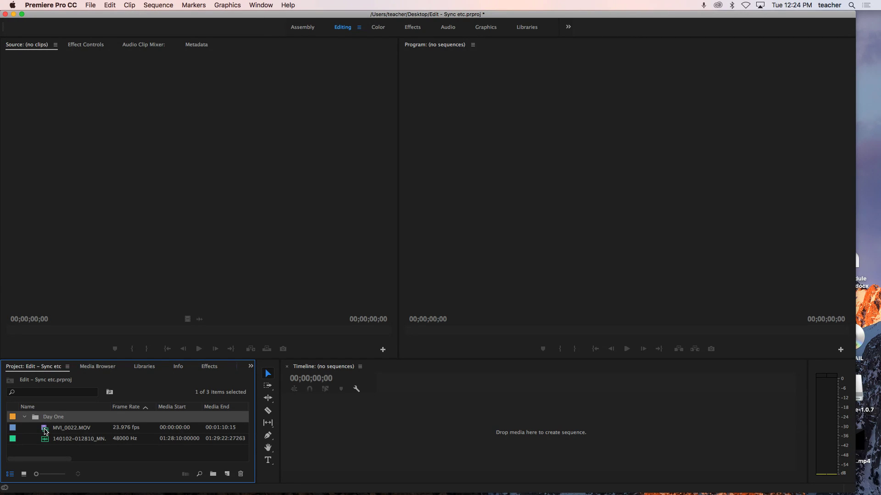
pyautogui.moveTo(45, 431)
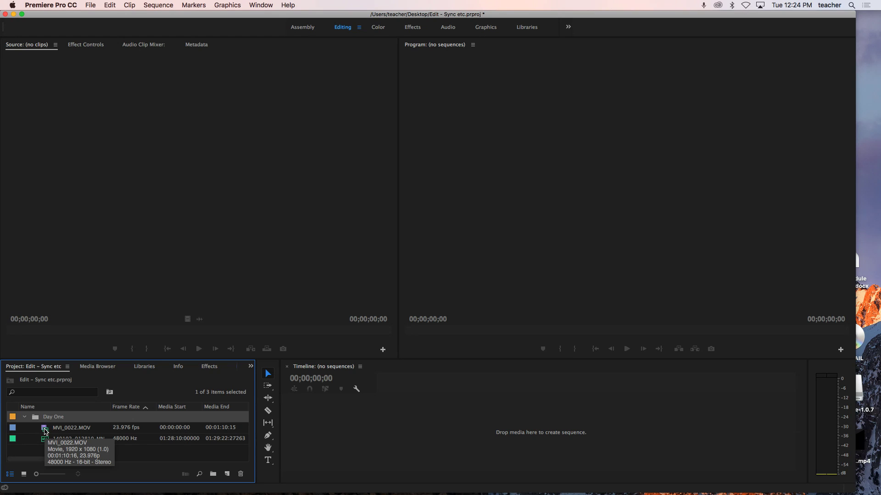
pyautogui.doubleClick(46, 431)
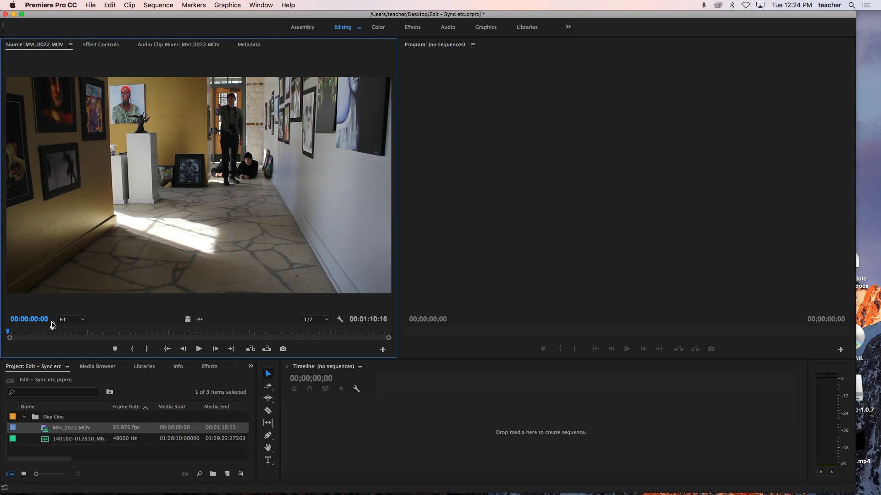
pyautogui.moveTo(7, 334); pyautogui.dragTo(84, 340)
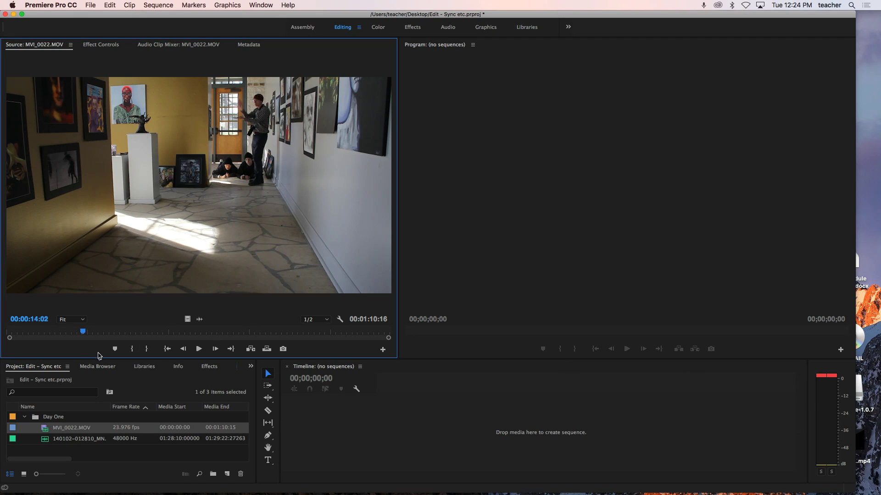
pyautogui.press('m')
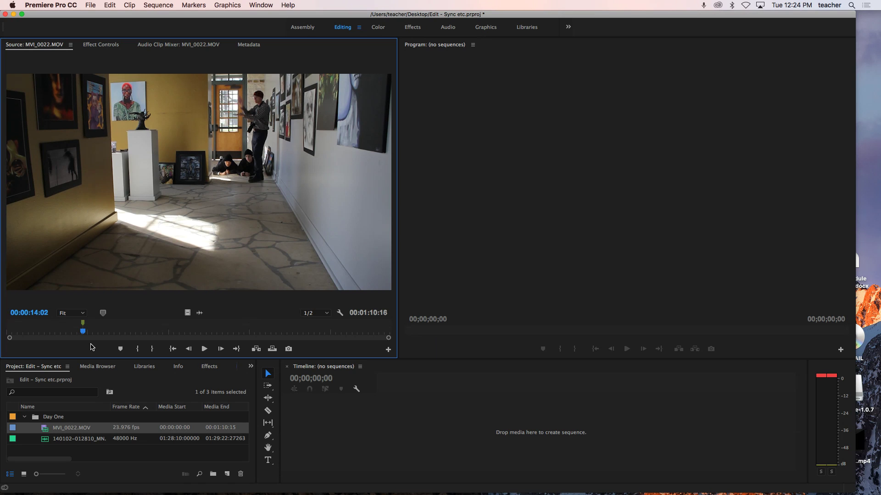
# - Create a sequence from the marked MVI_0022.MOV clip and rename it "Sc. 5 Synced"
pyautogui.moveTo(91, 179); pyautogui.dragTo(300, 415)
pyautogui.moveTo(351, 449); pyautogui.dragTo(349, 417)
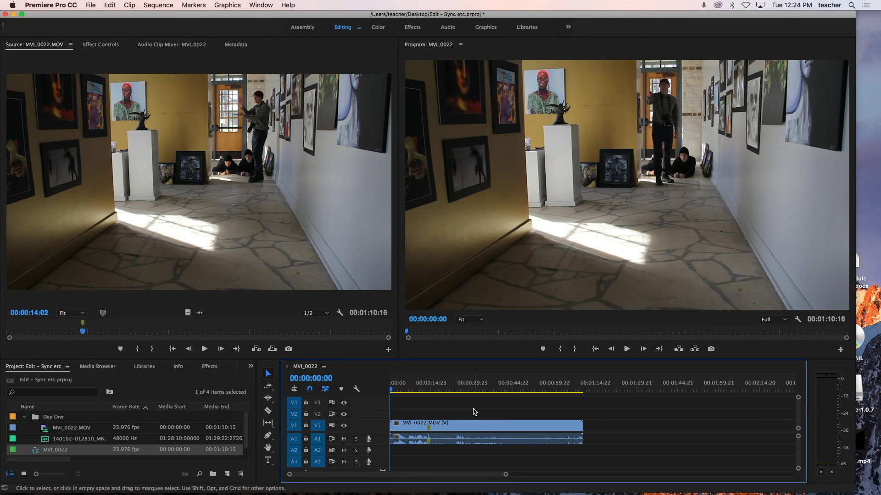
pyautogui.click(52, 451)
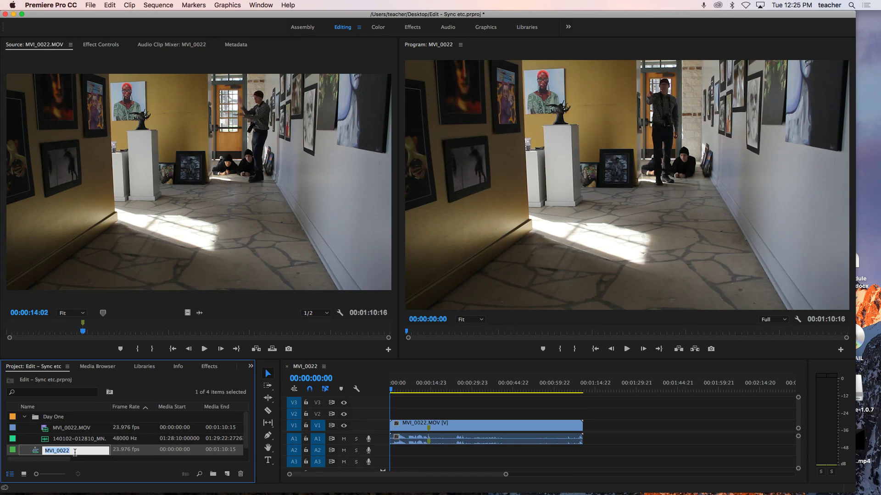
pyautogui.write('Sc. 5 Synced')
pyautogui.press('Return')
pyautogui.doubleClick(45, 441)
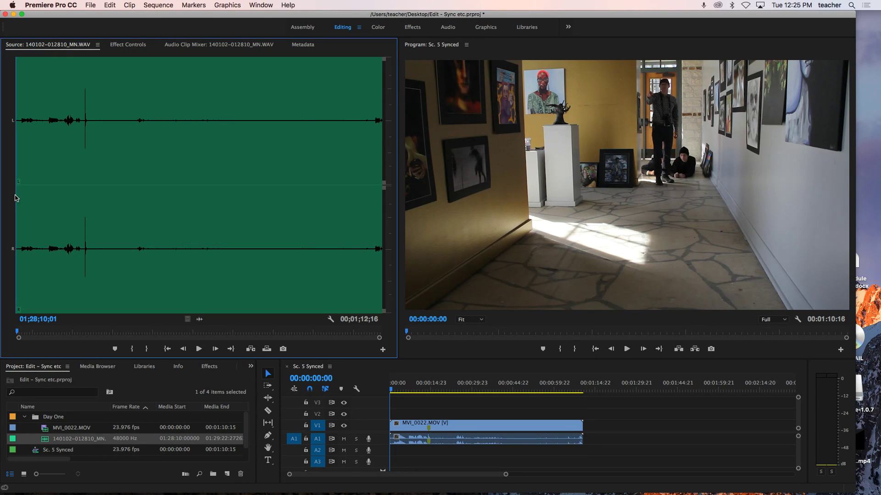
pyautogui.moveTo(17, 196); pyautogui.dragTo(75, 204)
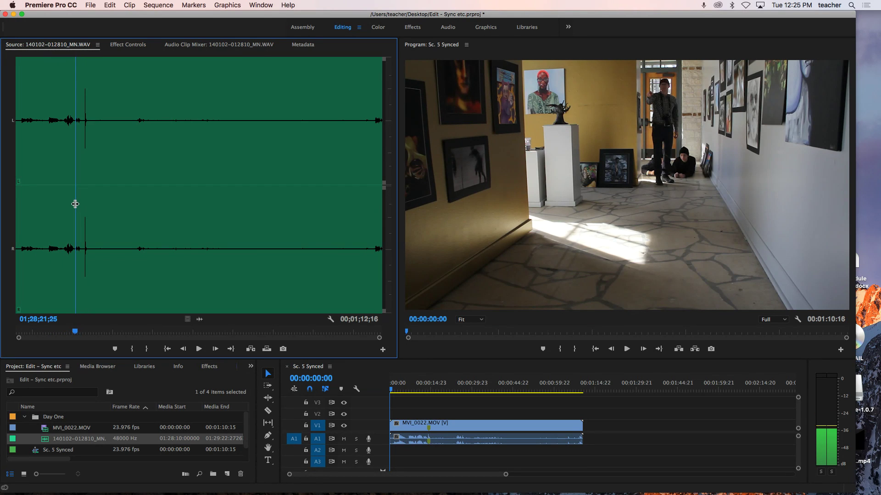
pyautogui.press('space')
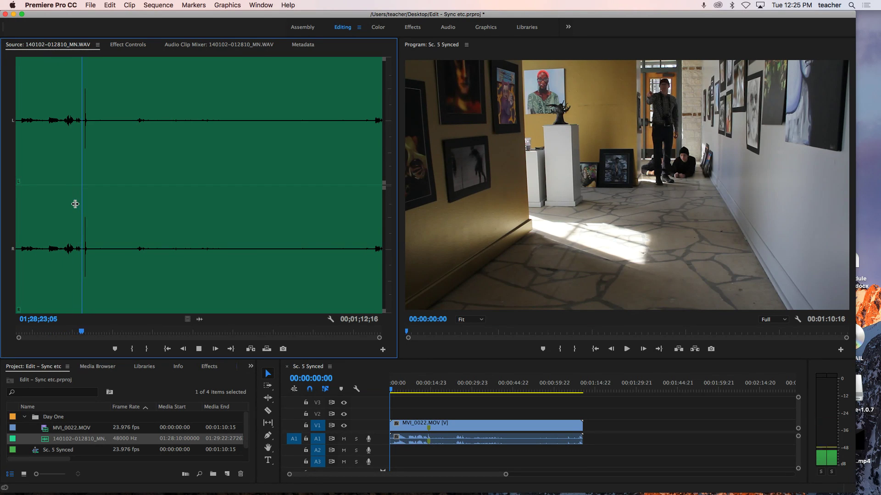
pyautogui.press('space')
pyautogui.moveTo(81, 203); pyautogui.dragTo(68, 204)
pyautogui.press('space')
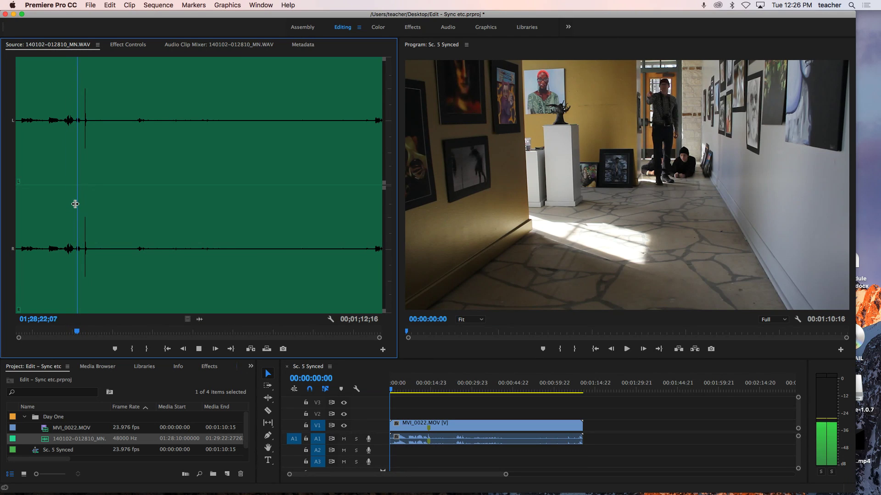
pyautogui.press('space')
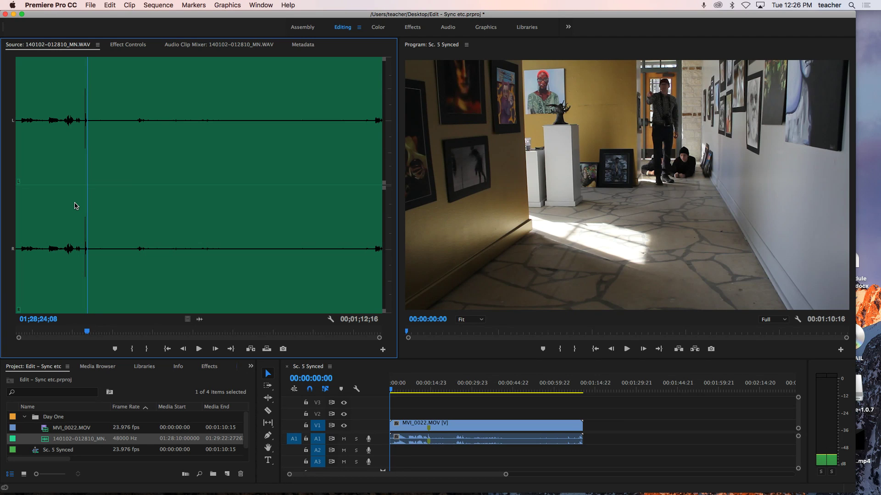
# - Step back frame by frame to the clap at 01;28;23;23 in the WAV clip and add a marker there
pyautogui.press('Left')
pyautogui.press('Left')
pyautogui.press('Left')
pyautogui.press('Left')
pyautogui.press('Left')
pyautogui.press('Left')
pyautogui.press('Left')
pyautogui.press('Left')
pyautogui.press('Left')
pyautogui.press('Left')
pyautogui.press('Left')
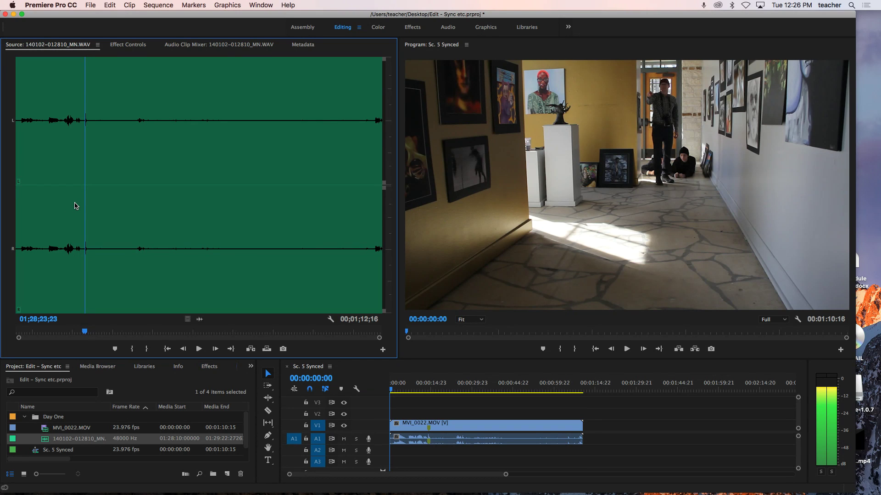
pyautogui.press('m')
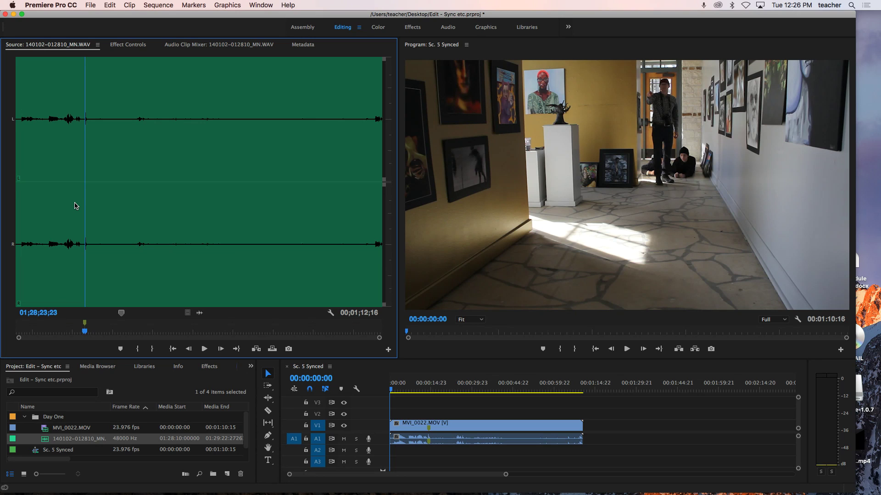
pyautogui.click(48, 437)
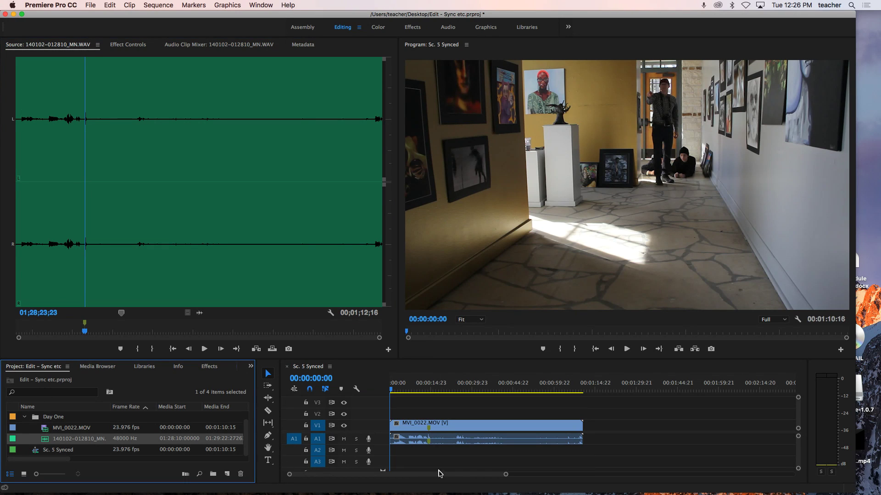
pyautogui.moveTo(439, 473); pyautogui.dragTo(393, 452)
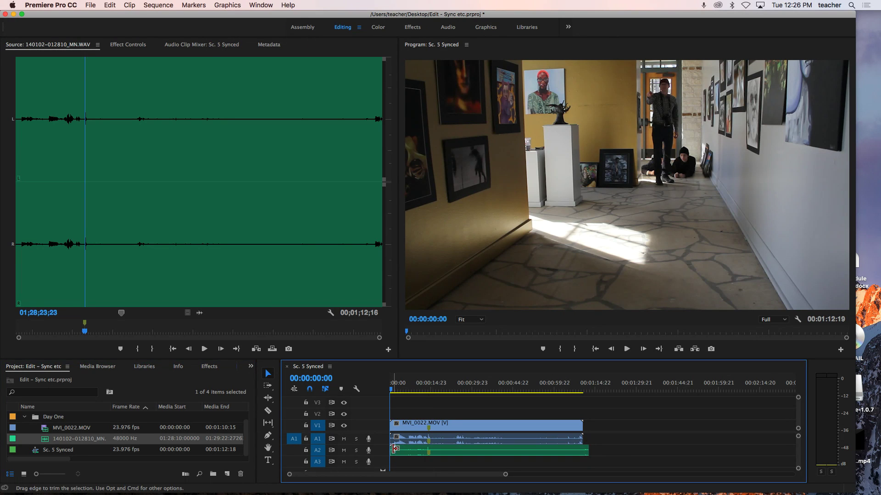
pyautogui.click(424, 390)
pyautogui.moveTo(424, 392); pyautogui.dragTo(426, 391)
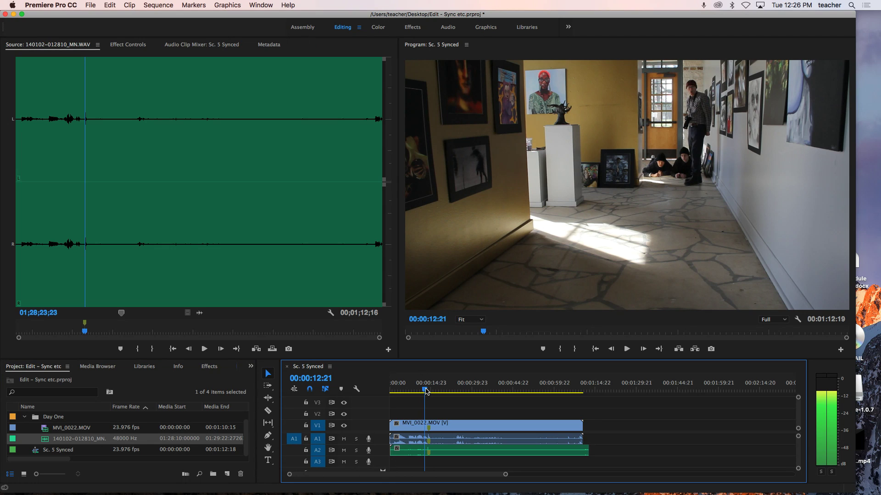
pyautogui.press('space')
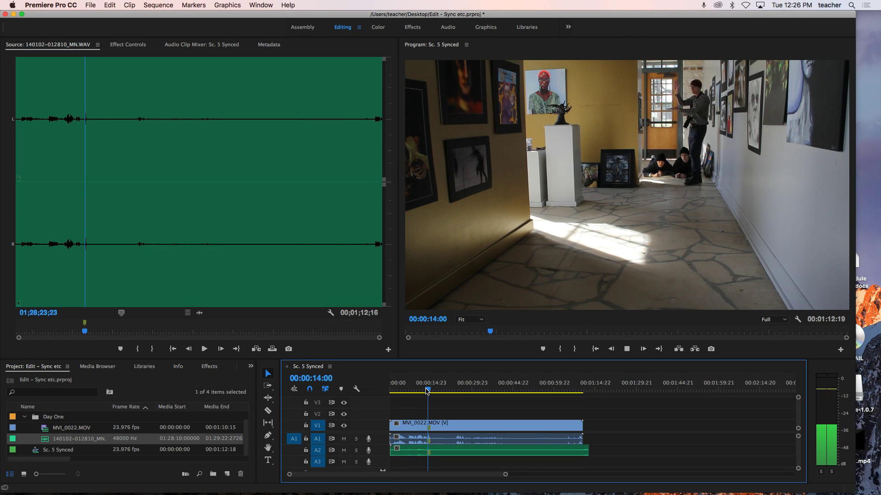
pyautogui.press('space')
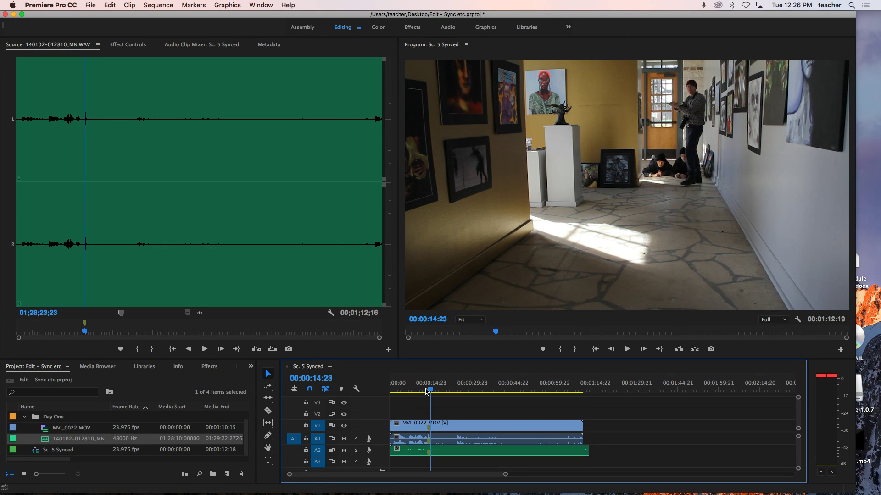
# - Nudge the A2 audio clip three frames later to align its clap spike with the camera audio on A1
pyautogui.press('z')
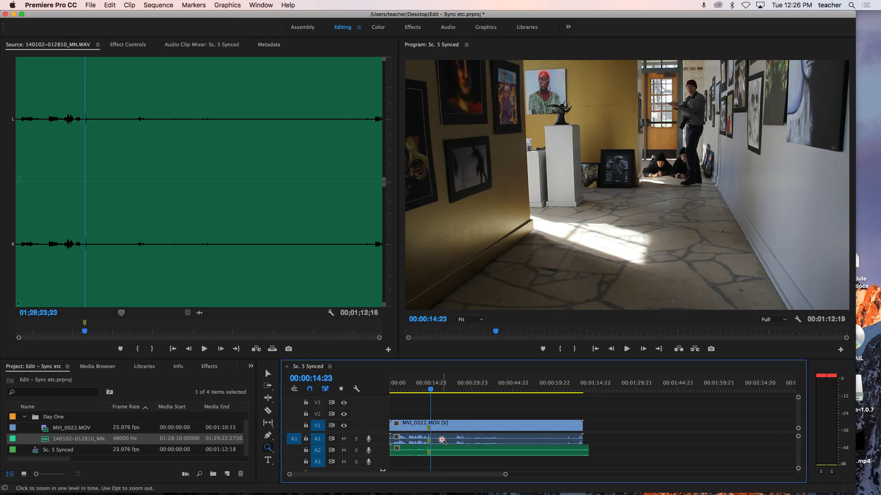
pyautogui.click(443, 440)
pyautogui.click(495, 439)
pyautogui.click(540, 439)
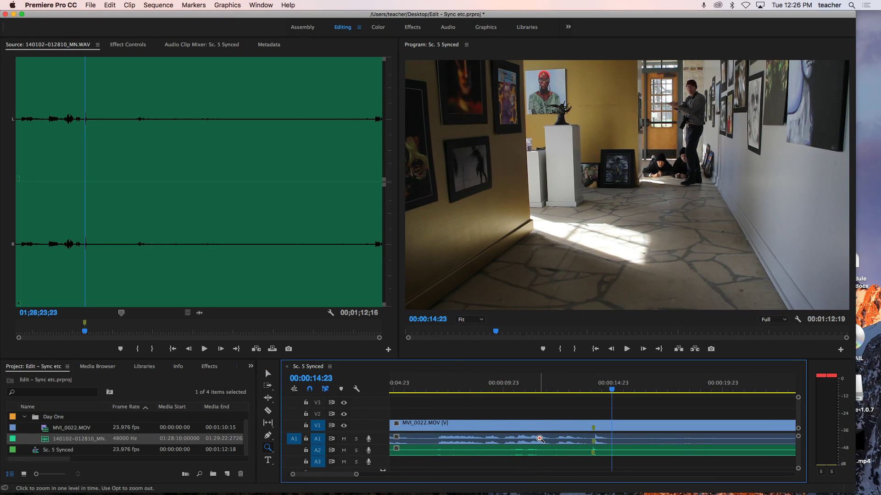
pyautogui.click(598, 438)
pyautogui.click(590, 437)
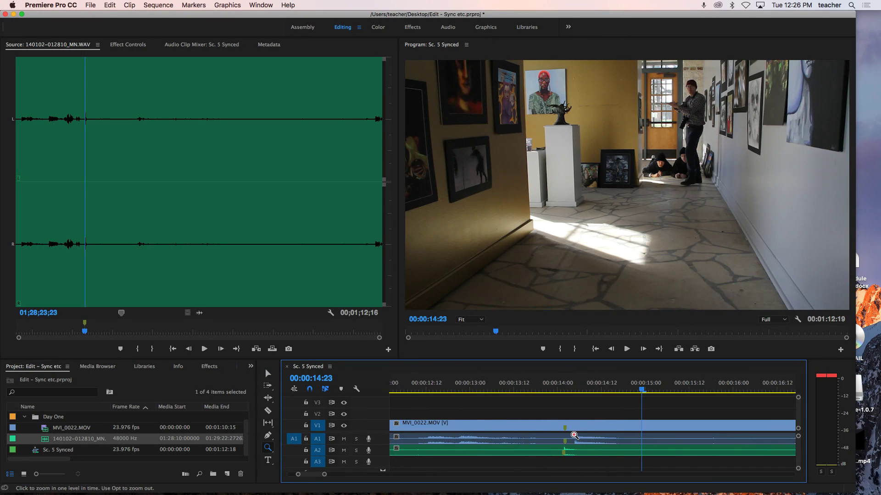
pyautogui.click(575, 436)
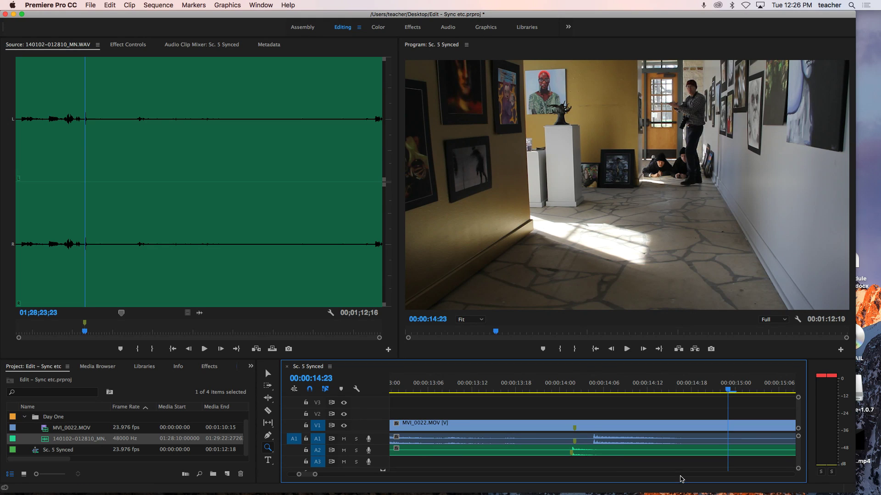
pyautogui.press('v')
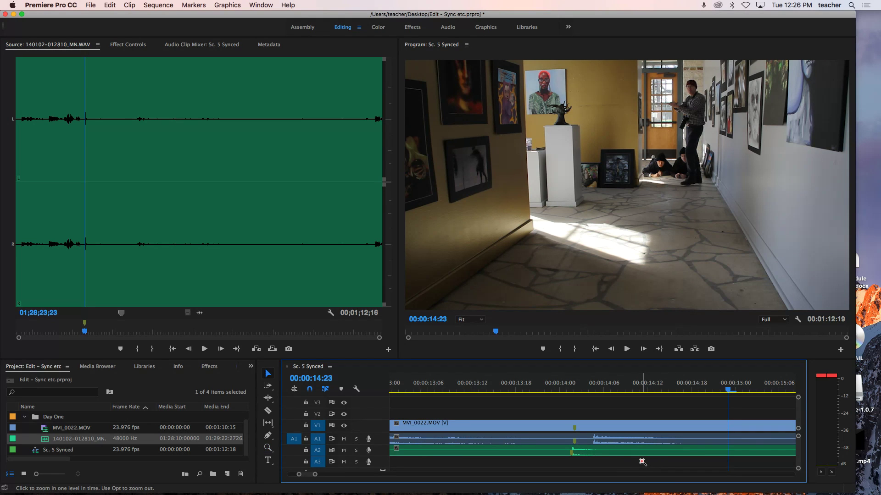
pyautogui.click(637, 454)
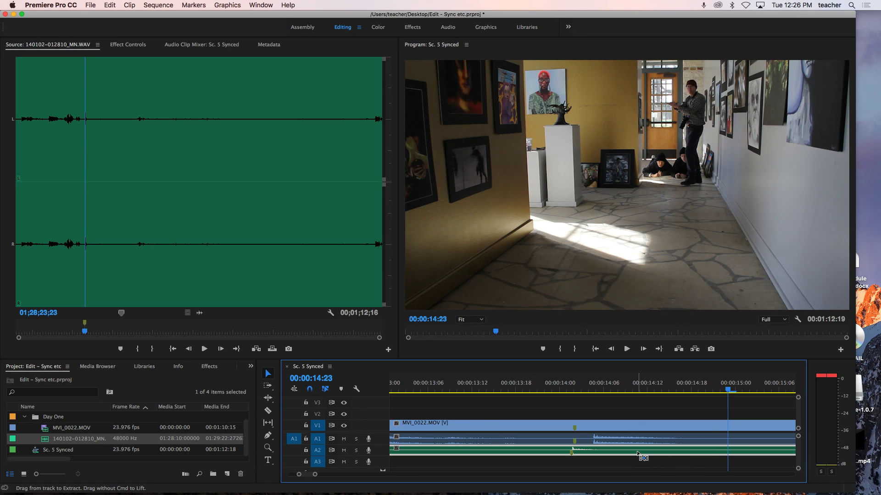
pyautogui.hotkey('alt', 'Right')
pyautogui.hotkey('alt', 'Right')
pyautogui.hotkey('alt', 'Right')
# - Play the clap from 00:00:14:01 to check the sync and move the A2 audio clip two frames earlier
pyautogui.click(567, 389)
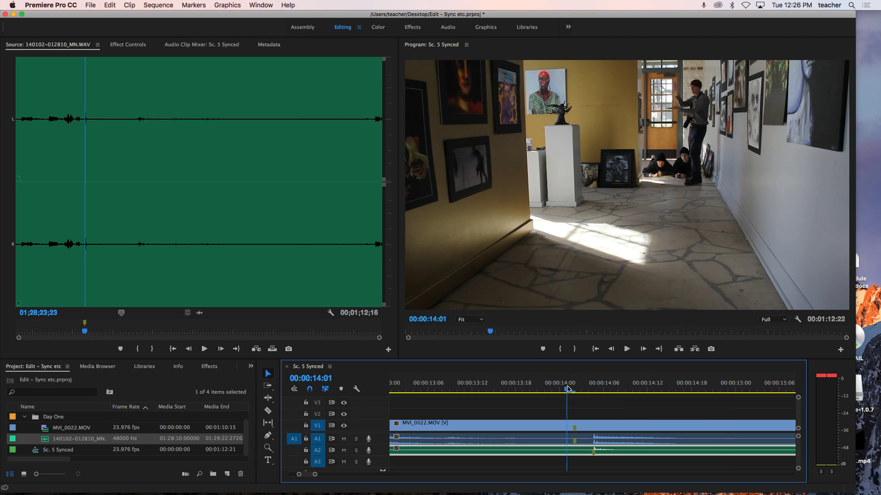
pyautogui.press('space')
pyautogui.press('space')
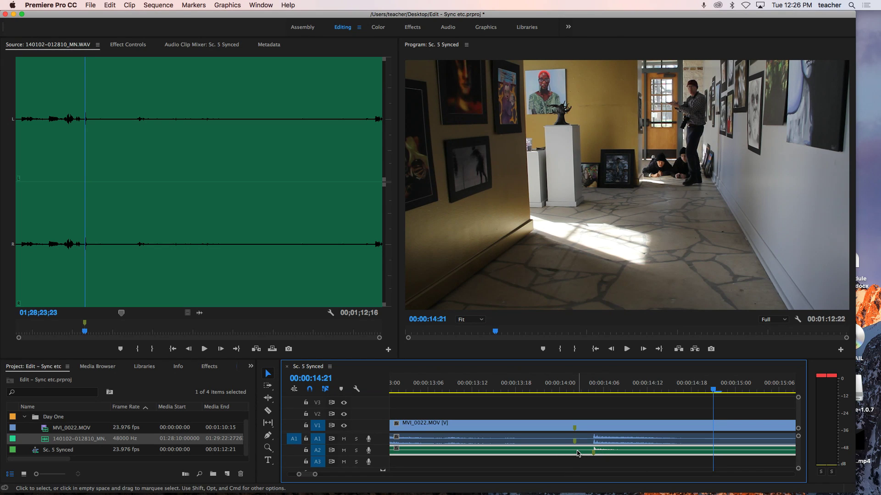
pyautogui.moveTo(578, 454); pyautogui.dragTo(578, 453)
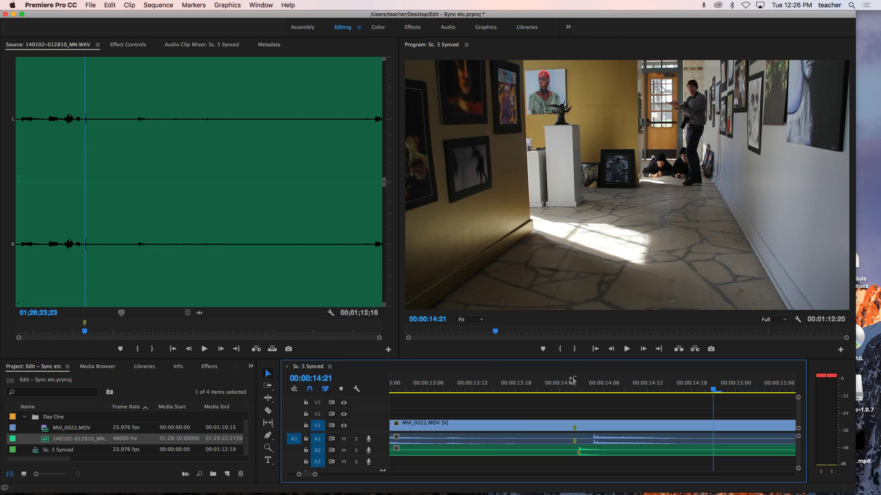
# - Make the timeline taller, shrink the application window, and show the whole Sc. 5 Synced sequence
pyautogui.moveTo(538, 360); pyautogui.dragTo(538, 257)
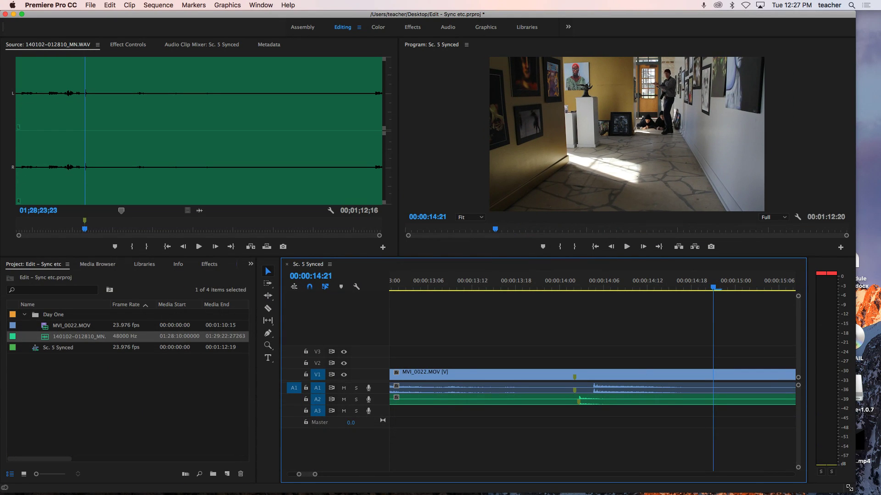
pyautogui.moveTo(850, 488); pyautogui.dragTo(835, 425)
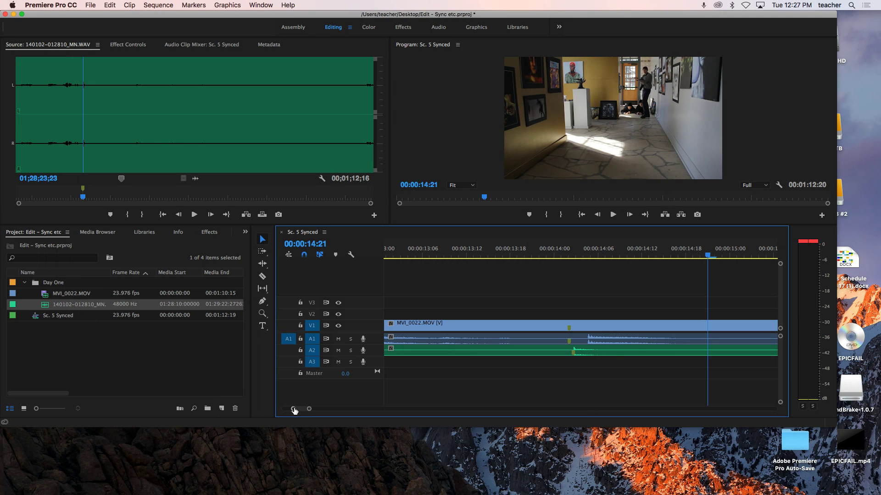
pyautogui.moveTo(308, 409); pyautogui.dragTo(447, 407)
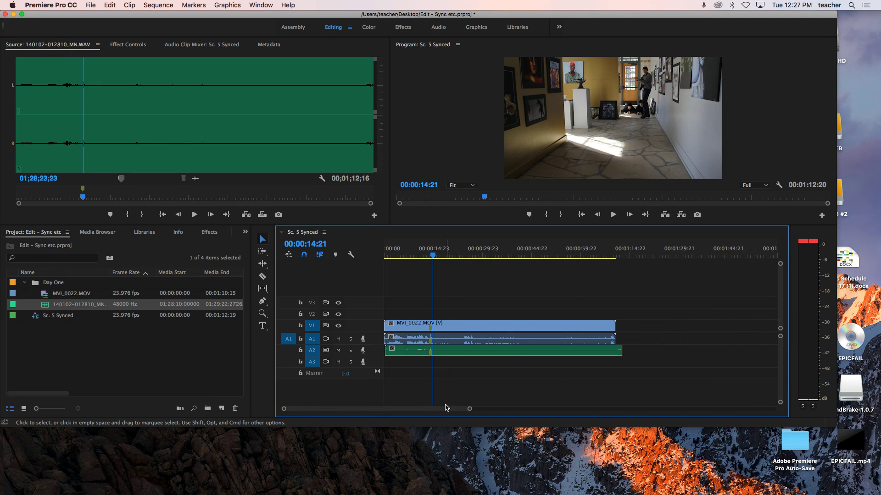
# - Try to synchronize MVI_0022.MOV and the A2 audio clip by audio, using track channel 1
pyautogui.moveTo(610, 292); pyautogui.dragTo(585, 370)
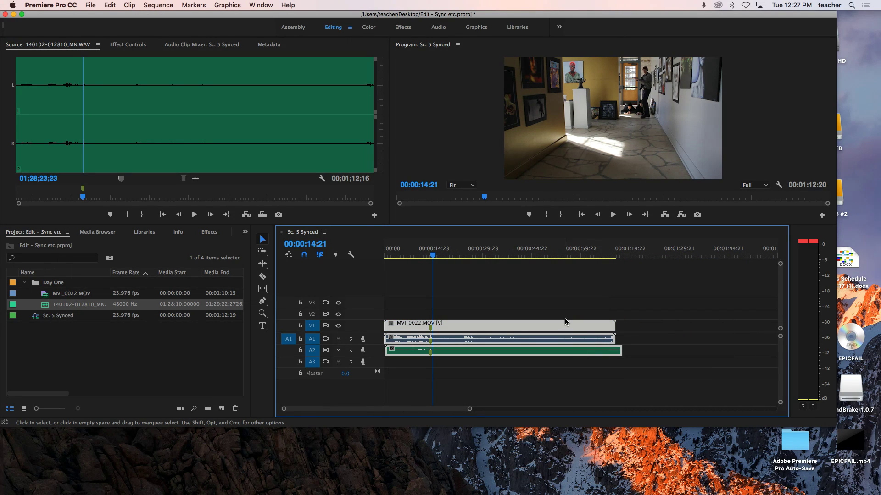
pyautogui.rightClick(568, 326)
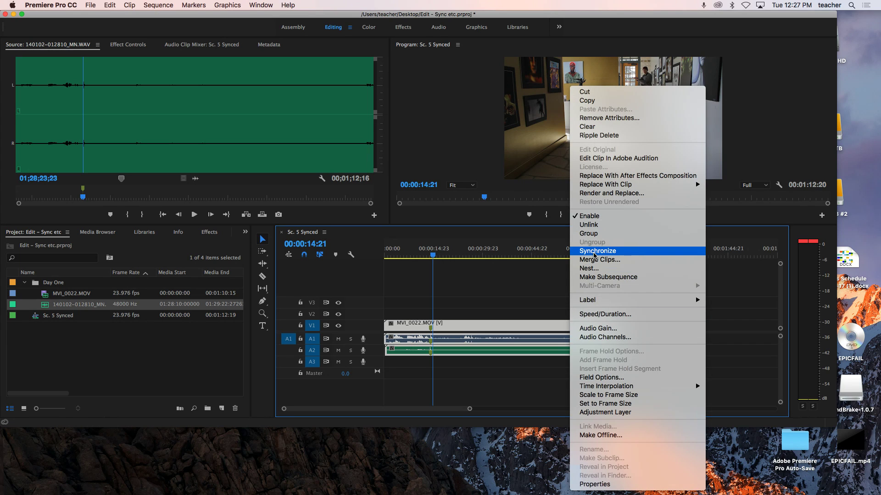
pyautogui.click(594, 252)
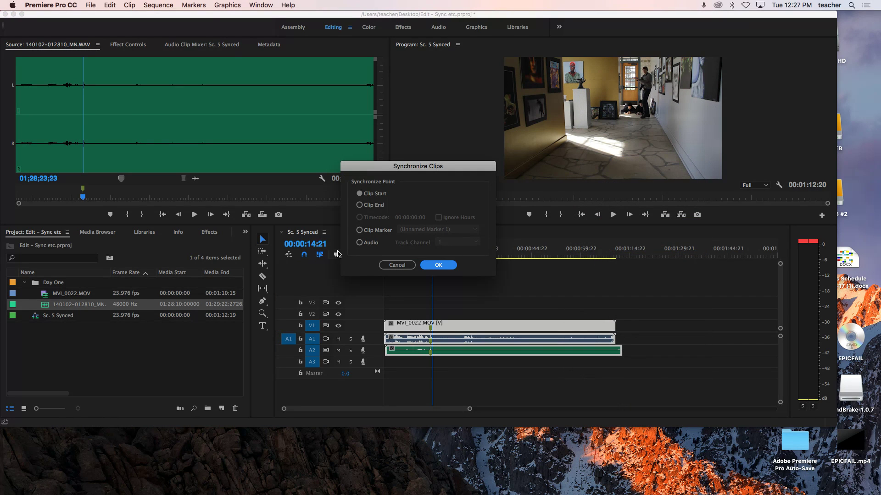
pyautogui.click(359, 242)
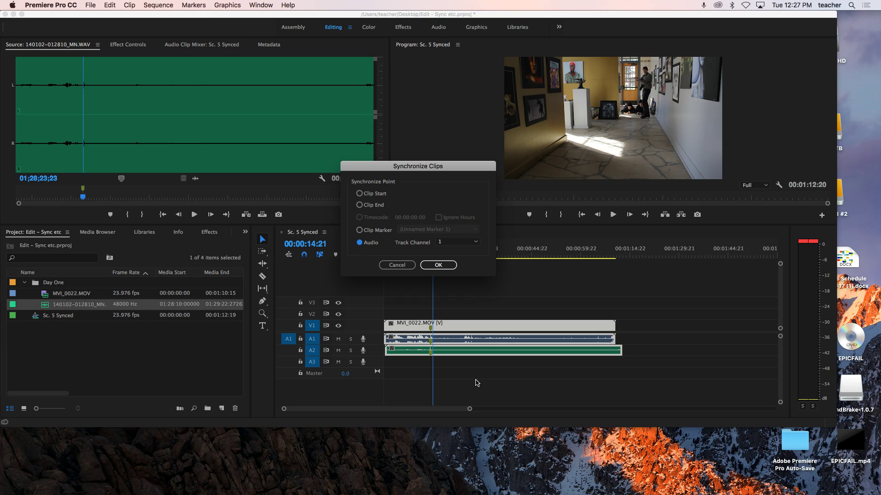
pyautogui.click(438, 266)
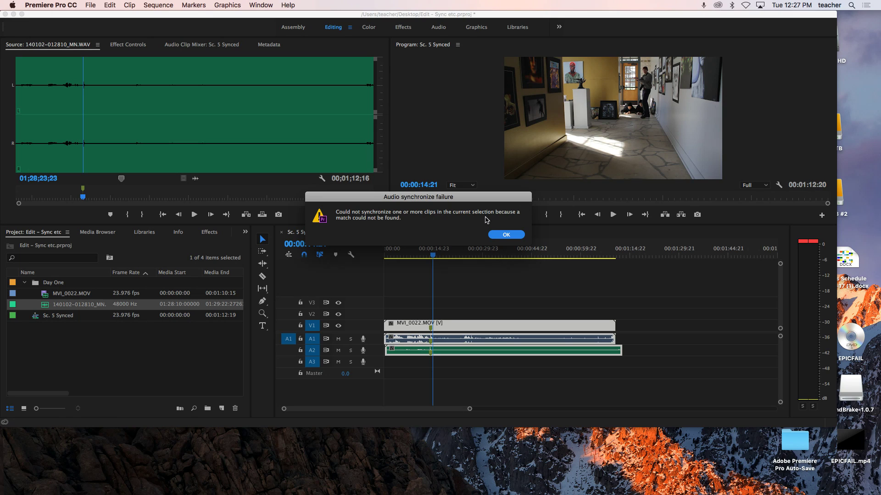
pyautogui.click(505, 234)
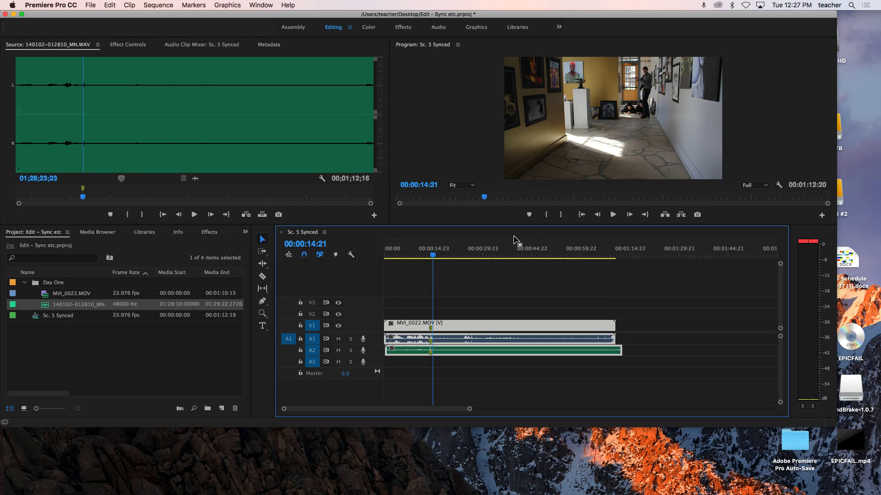
pyautogui.click(505, 294)
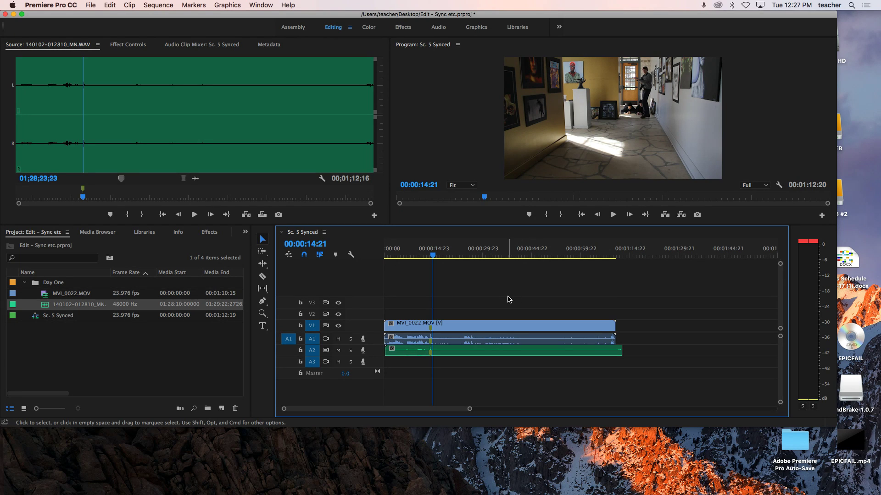
pyautogui.press('super+z')
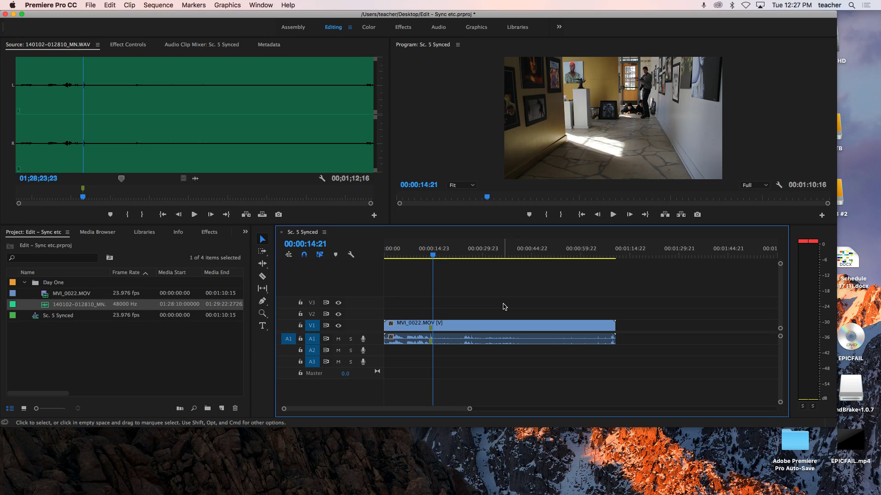
pyautogui.moveTo(46, 308); pyautogui.dragTo(388, 356)
pyautogui.moveTo(441, 352); pyautogui.dragTo(443, 352)
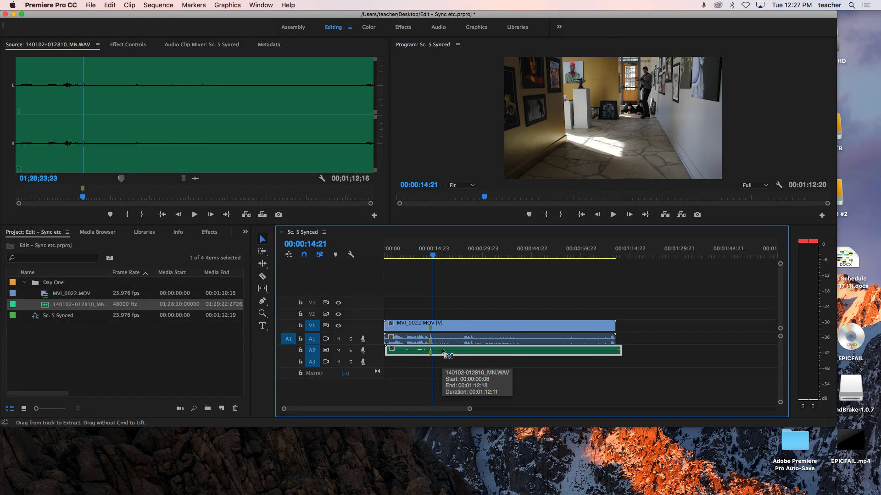
pyautogui.moveTo(443, 351); pyautogui.dragTo(443, 351)
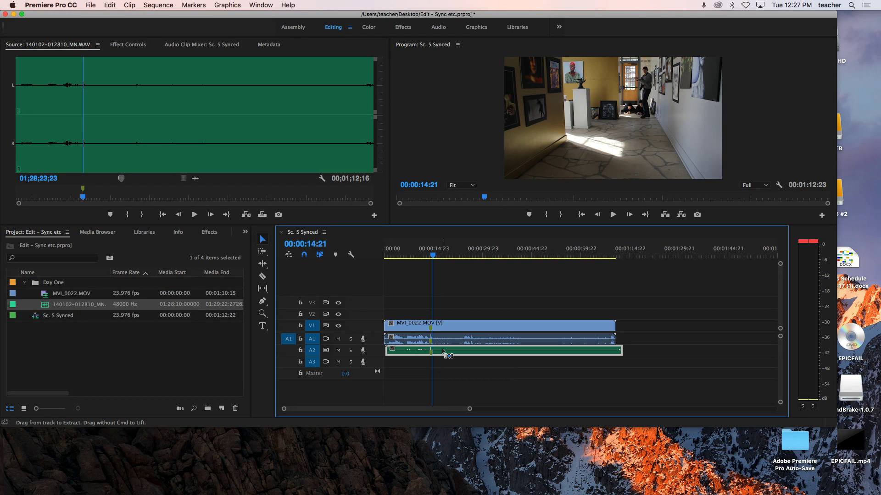
# - Play across the clap and fine-tune the A2 audio clip until its clap spike lines up with the camera audio on A1
pyautogui.click(428, 259)
pyautogui.press('space')
pyautogui.press('space')
pyautogui.press('z')
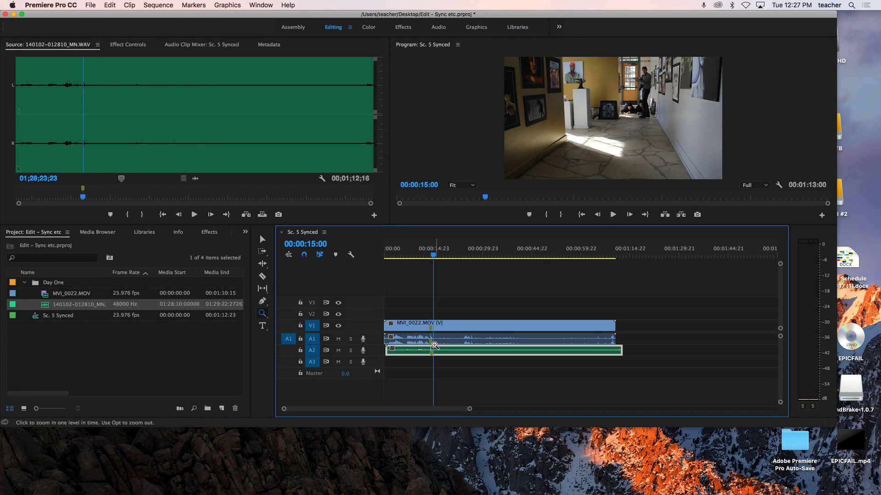
pyautogui.click(436, 347)
pyautogui.click(477, 345)
pyautogui.click(571, 343)
pyautogui.click(571, 342)
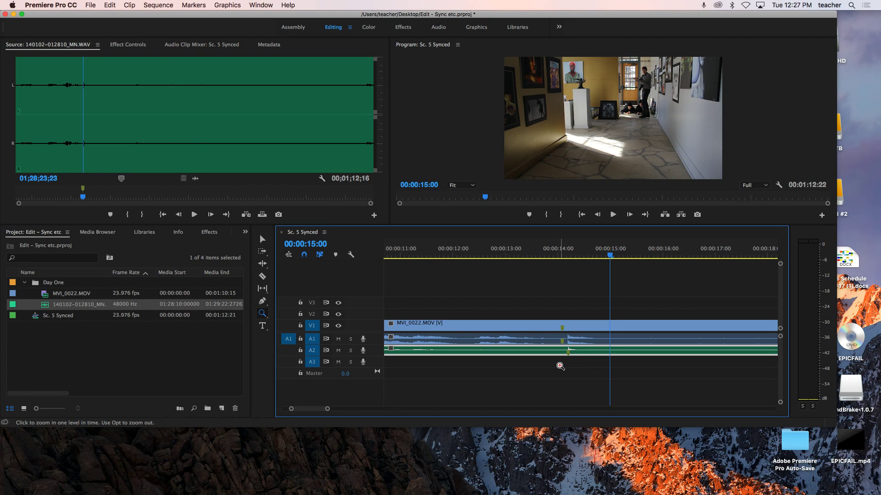
# - Move the playhead to 00:00:09:11 and enlarge audio tracks A1 and A2 to show their waveforms
pyautogui.moveTo(328, 409); pyautogui.dragTo(521, 409)
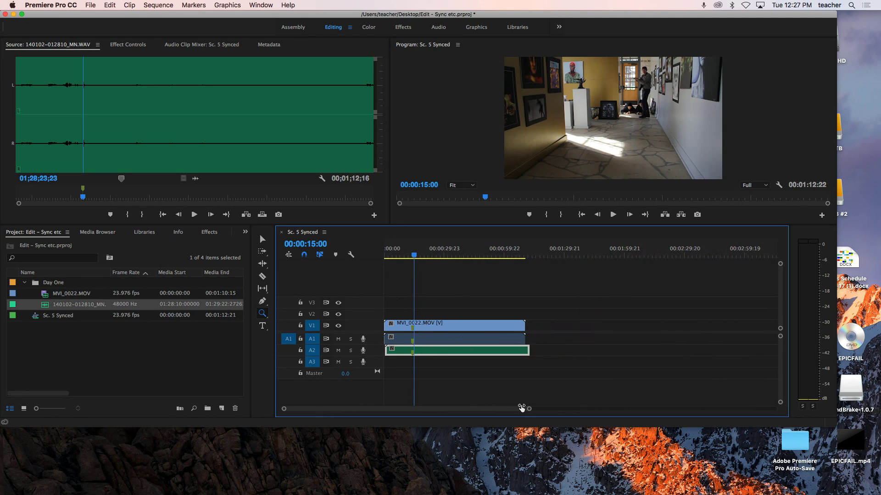
pyautogui.click(402, 257)
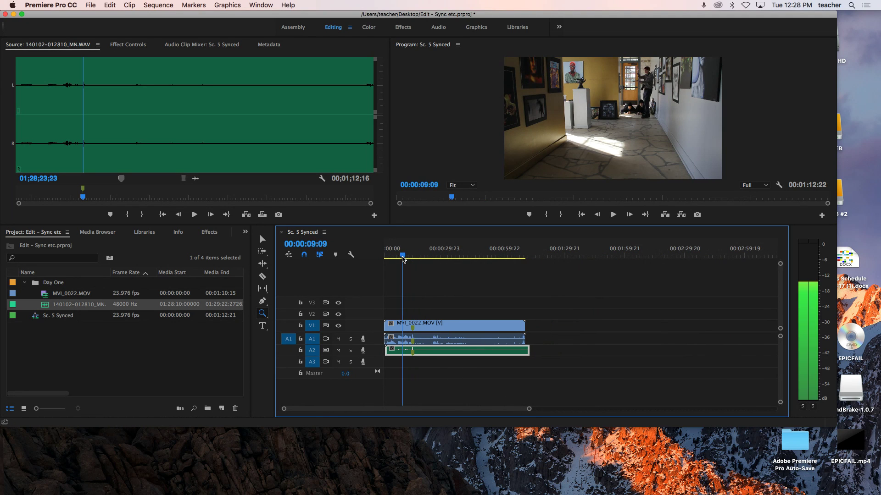
pyautogui.moveTo(402, 259); pyautogui.dragTo(403, 258)
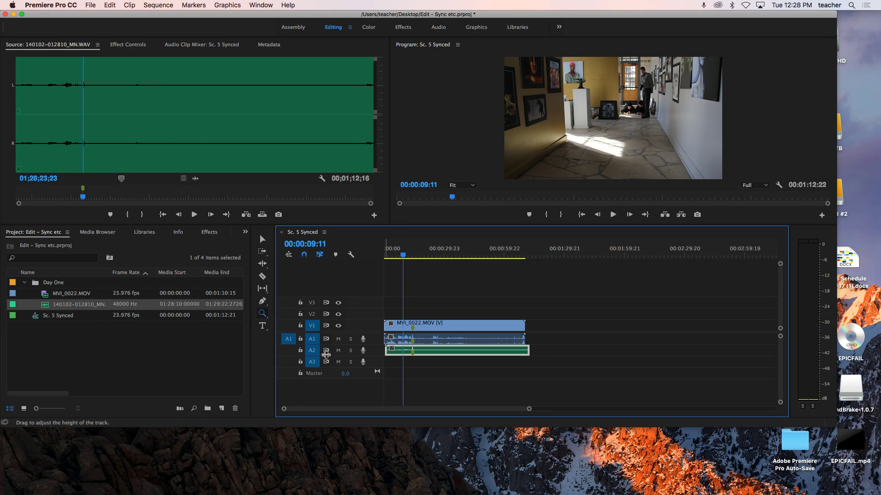
pyautogui.moveTo(321, 345); pyautogui.dragTo(321, 363)
pyautogui.doubleClick(317, 372)
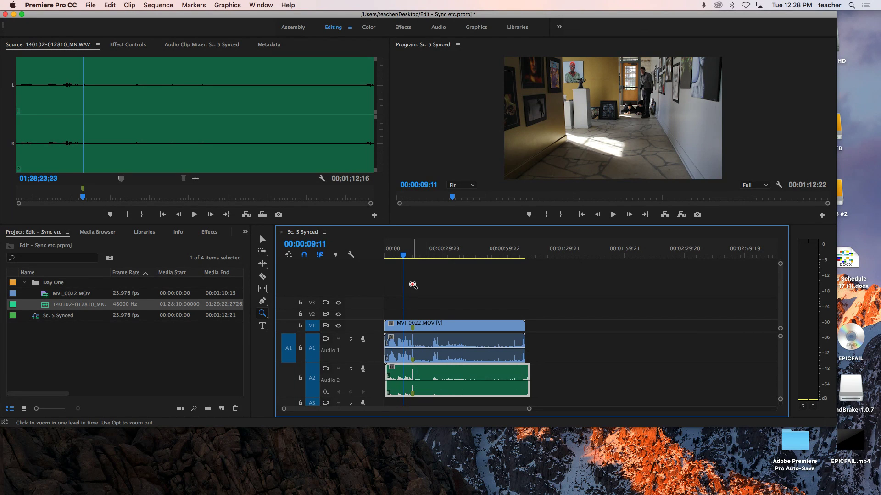
pyautogui.press('v')
pyautogui.click(508, 306)
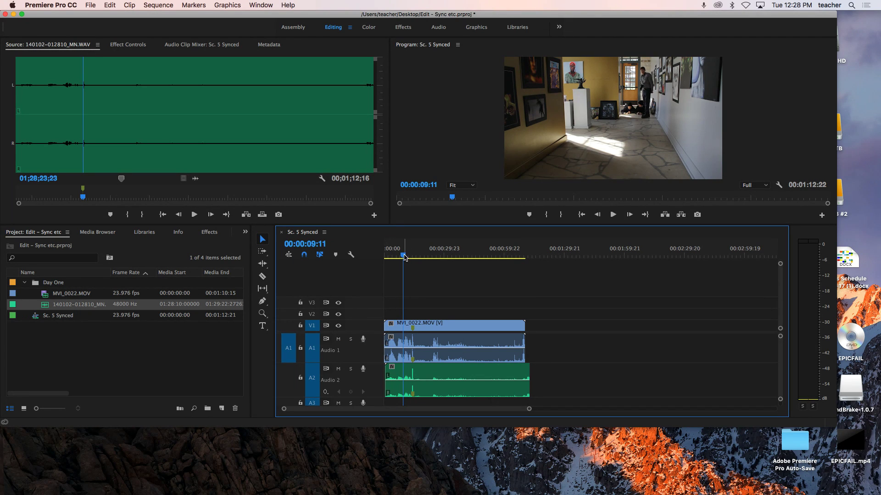
# - Play both audio tracks up to about 00:00:36:14, mute track A1, and listen to the A2 recording alone
pyautogui.moveTo(403, 258); pyautogui.dragTo(446, 261)
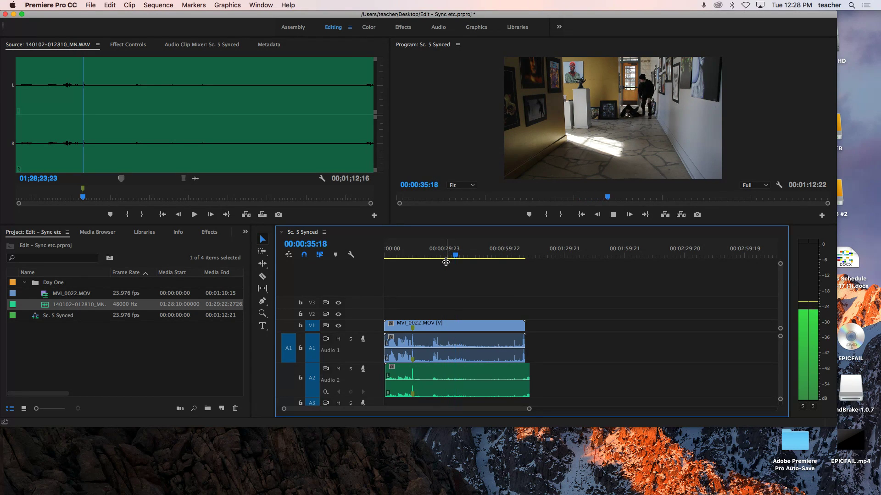
pyautogui.press('space')
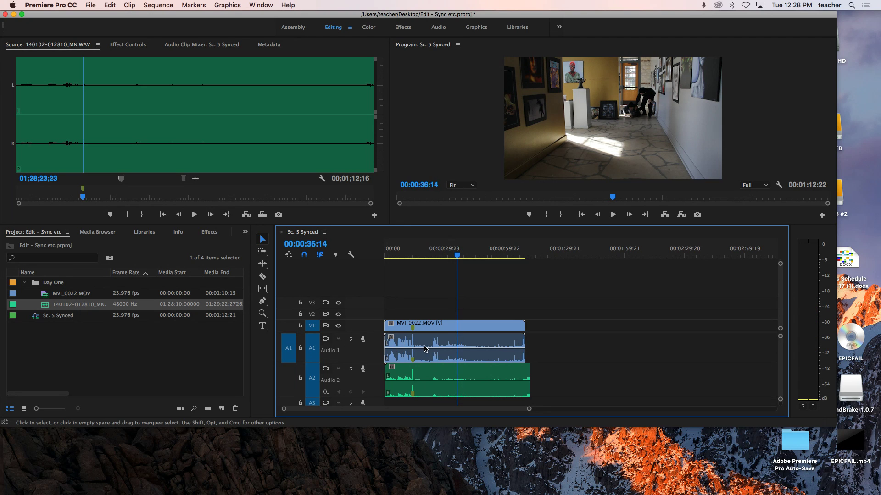
pyautogui.click(338, 339)
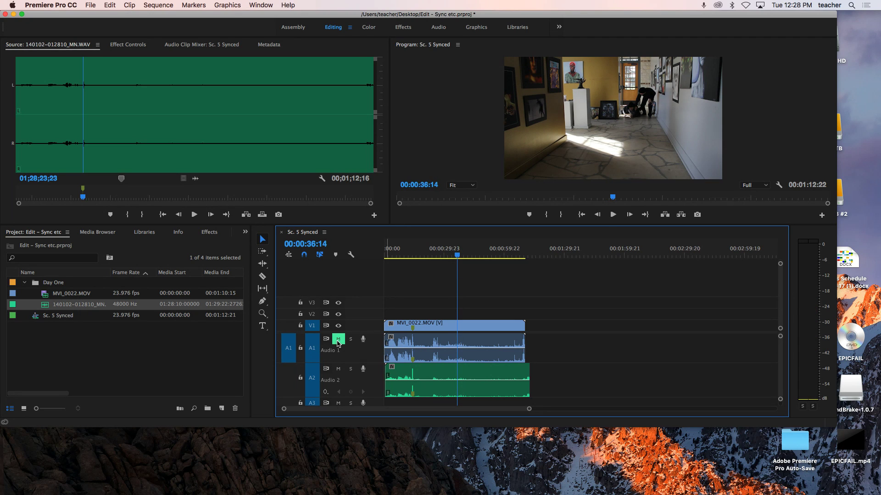
pyautogui.press('space')
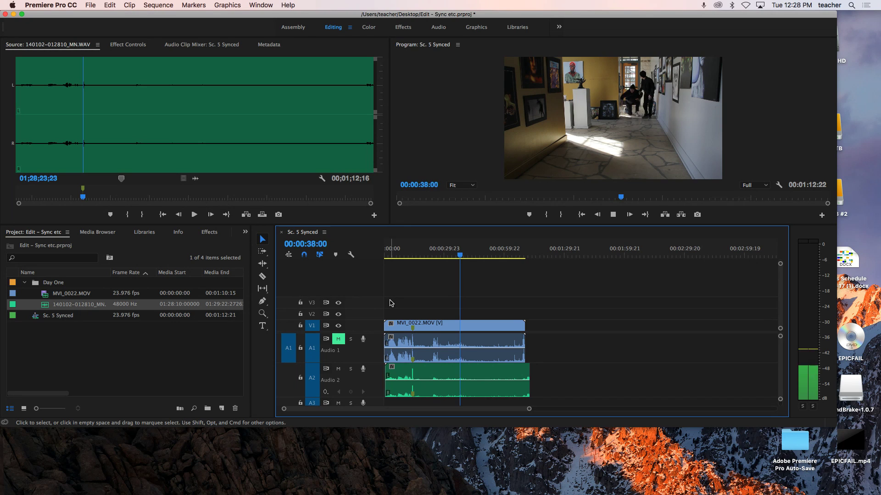
pyautogui.press('space')
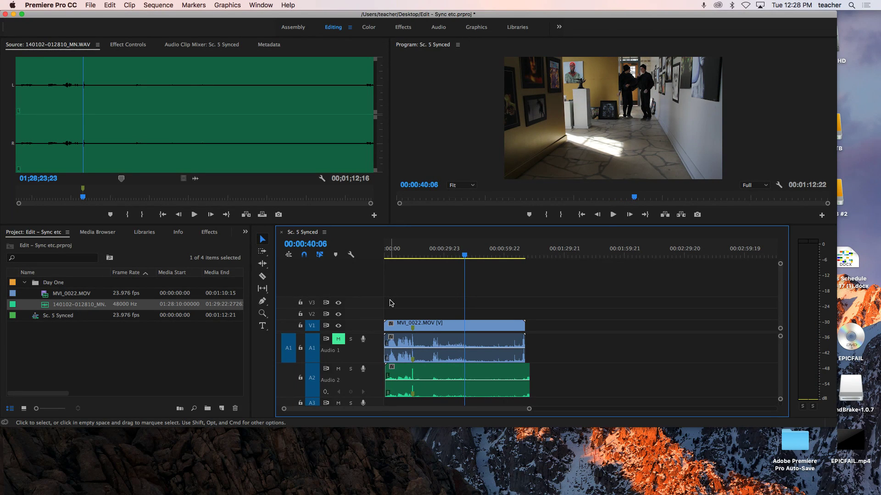
# - Unlink the MVI_0022.MOV video from its camera audio
pyautogui.click(442, 357)
pyautogui.rightClick(441, 349)
pyautogui.click(462, 211)
# - Disable the unlinked camera audio clip on track A1 and delete it
pyautogui.click(464, 347)
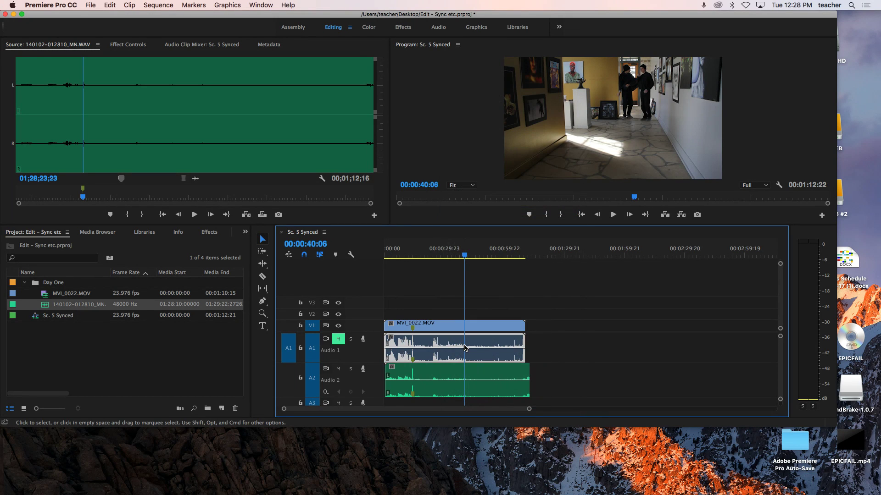
pyautogui.rightClick(465, 347)
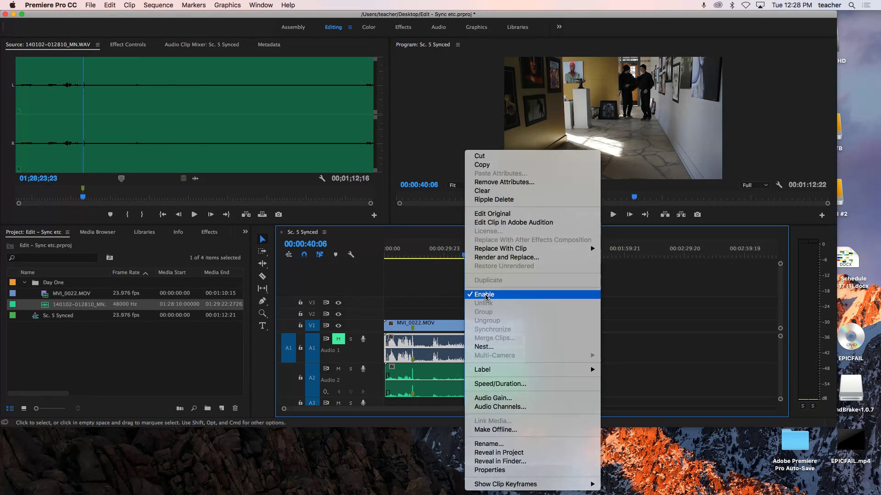
pyautogui.click(485, 296)
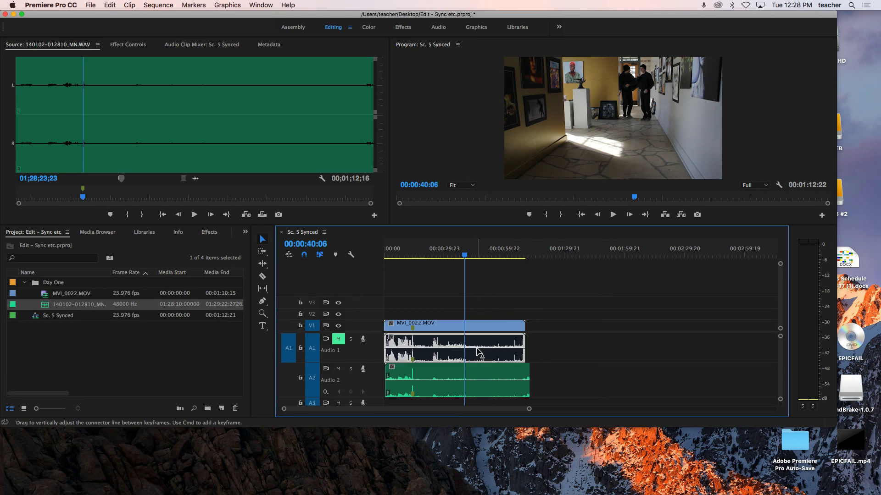
pyautogui.press('Delete')
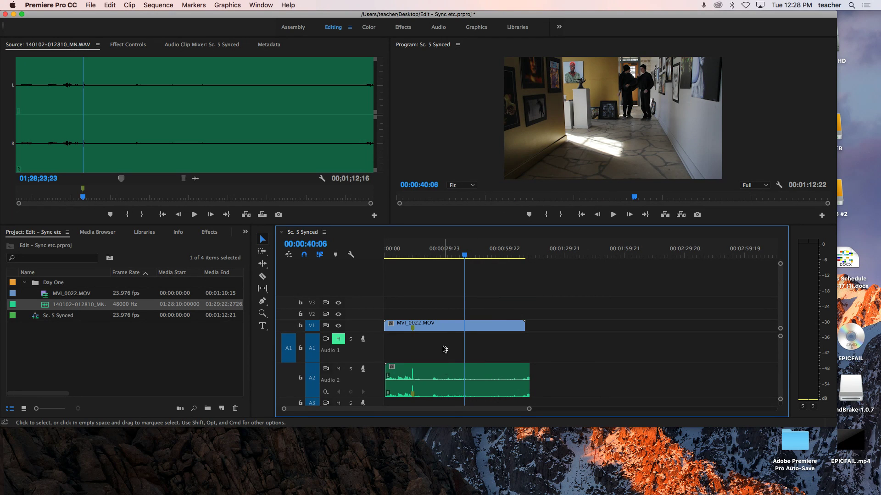
# - Link the MVI_0022.MOV video with the recorded WAV audio and move that audio up to track A1
pyautogui.click(445, 324)
pyautogui.rightClick(446, 376)
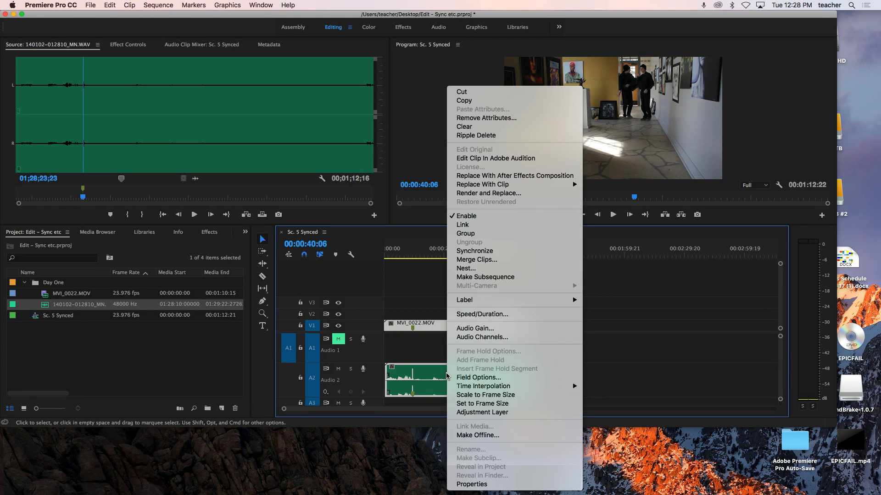
pyautogui.click(459, 224)
pyautogui.moveTo(441, 369); pyautogui.dragTo(441, 340)
# - Unmute track A1 and play the linked clips across the clap and on to about 00:00:41:11 to check sync
pyautogui.click(410, 255)
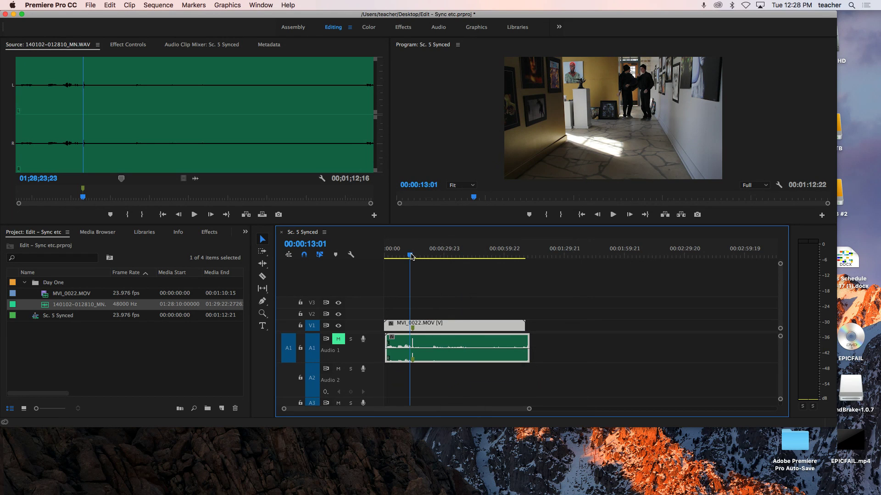
pyautogui.press('space')
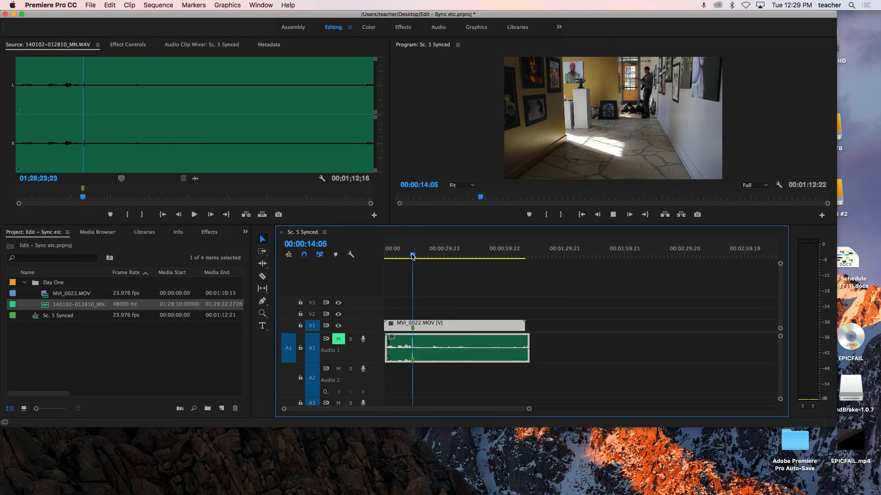
pyautogui.press('space')
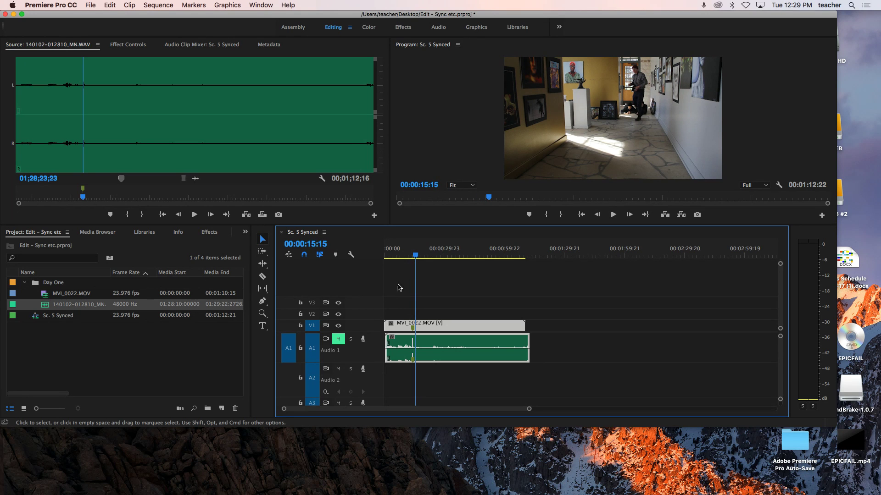
pyautogui.click(412, 256)
pyautogui.press('space')
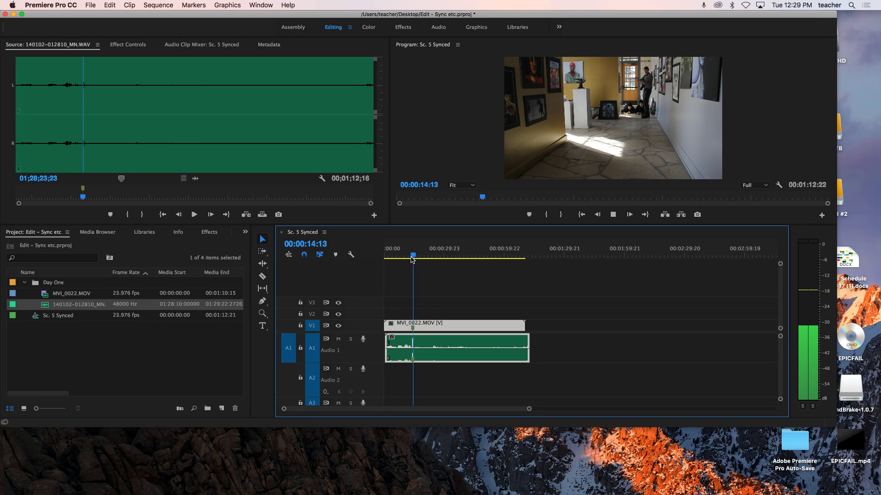
pyautogui.moveTo(412, 259); pyautogui.dragTo(465, 271)
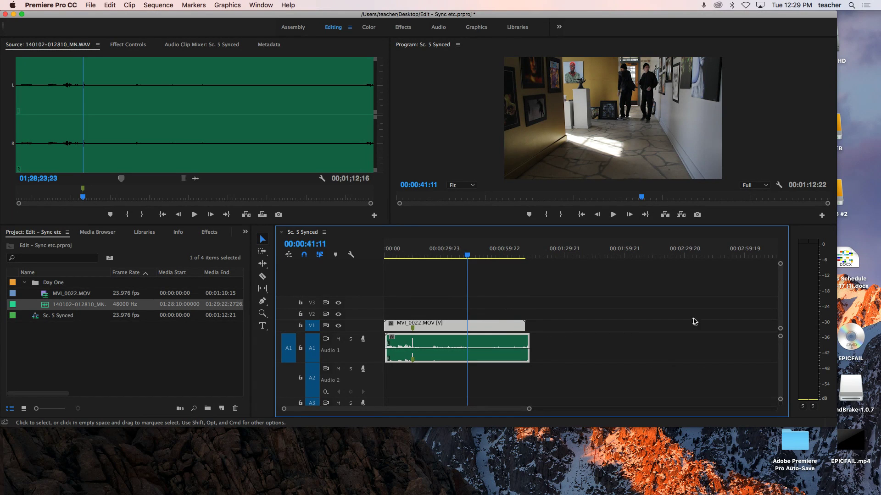
# - Load the Sc. 5 Synced sequence from the project into the Source Monitor as a clip
pyautogui.moveTo(529, 409); pyautogui.dragTo(772, 415)
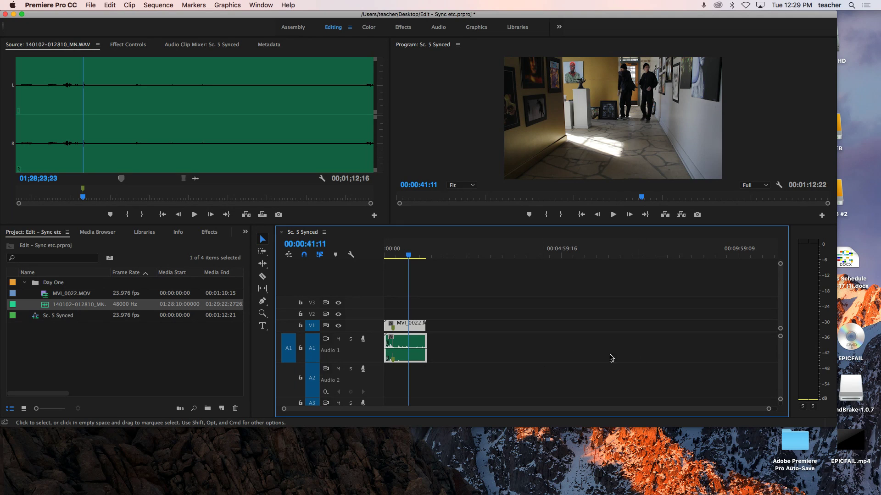
pyautogui.click(37, 319)
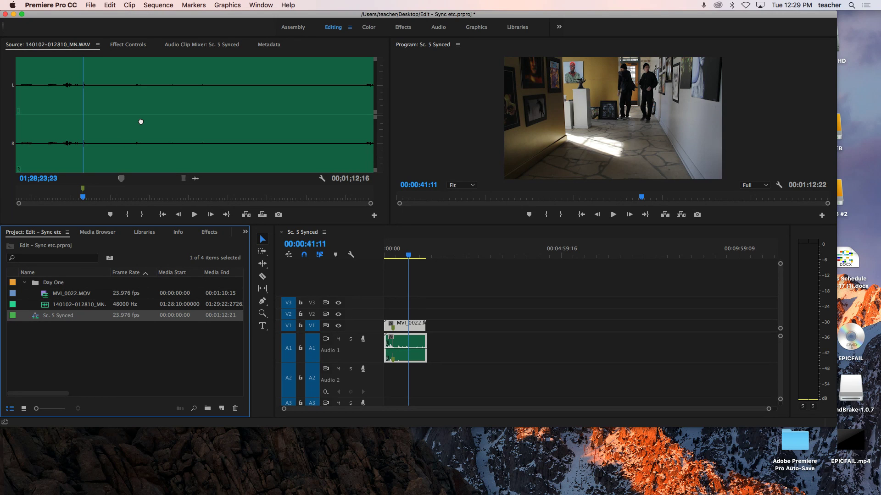
pyautogui.moveTo(141, 121); pyautogui.dragTo(142, 123)
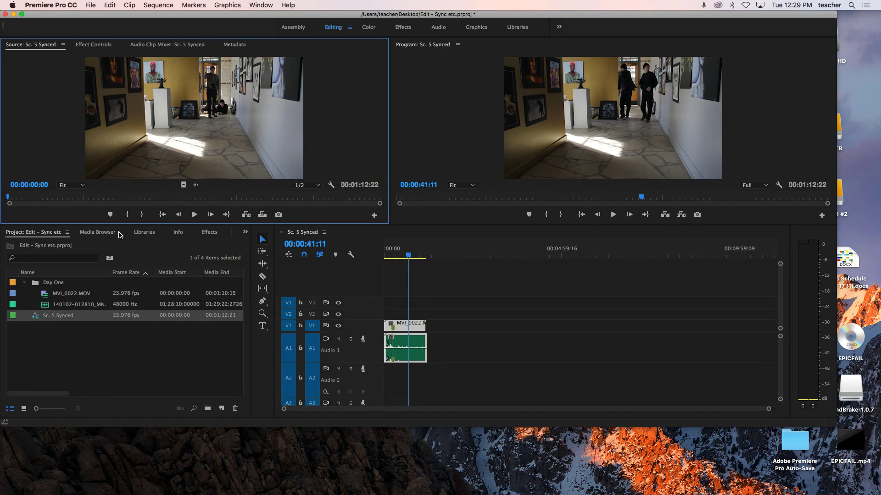
# - Delete the synced video and audio clips from the Sc. 5 Synced timeline and undo the deletion
pyautogui.moveTo(447, 306); pyautogui.dragTo(407, 353)
pyautogui.press('Delete')
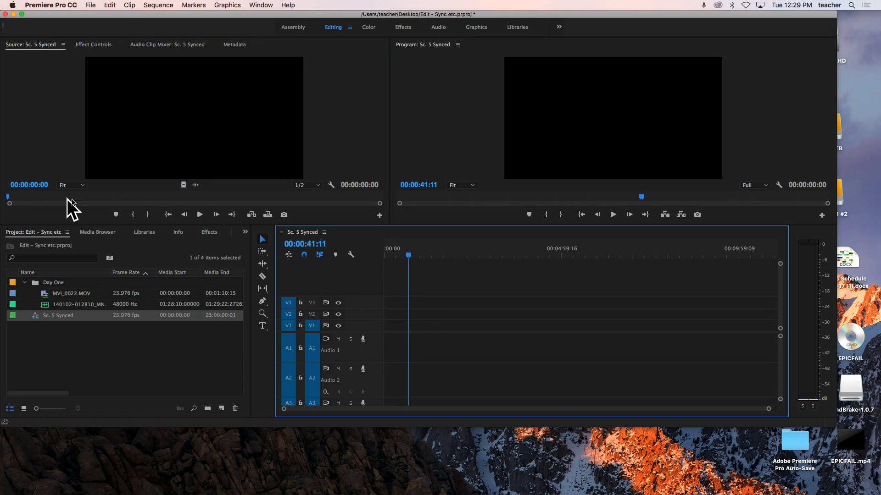
pyautogui.press('super+z')
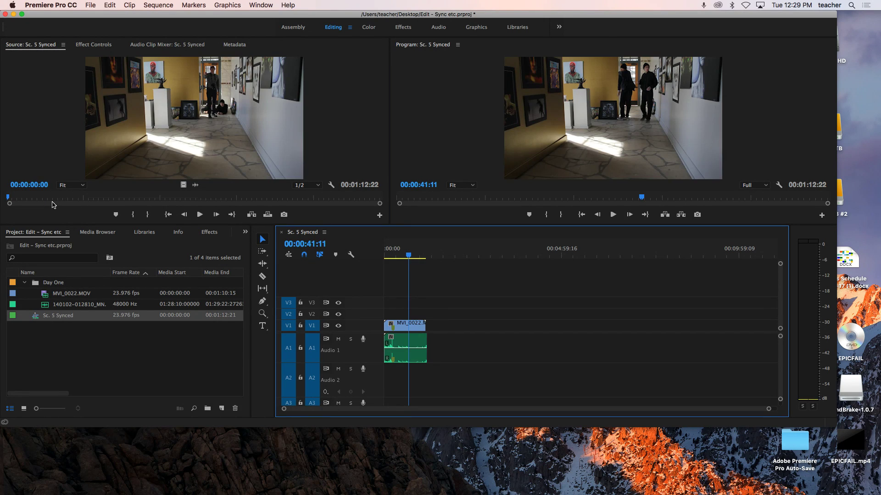
pyautogui.moveTo(9, 204); pyautogui.dragTo(48, 206)
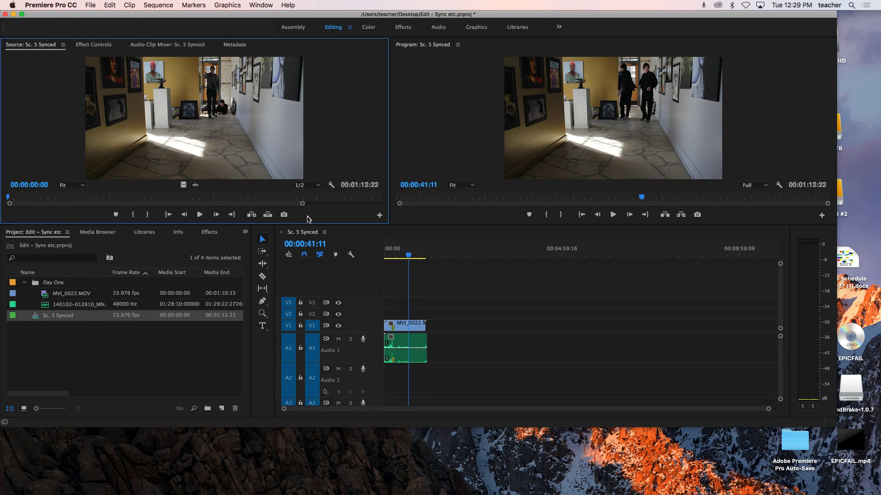
pyautogui.moveTo(302, 204); pyautogui.dragTo(315, 205)
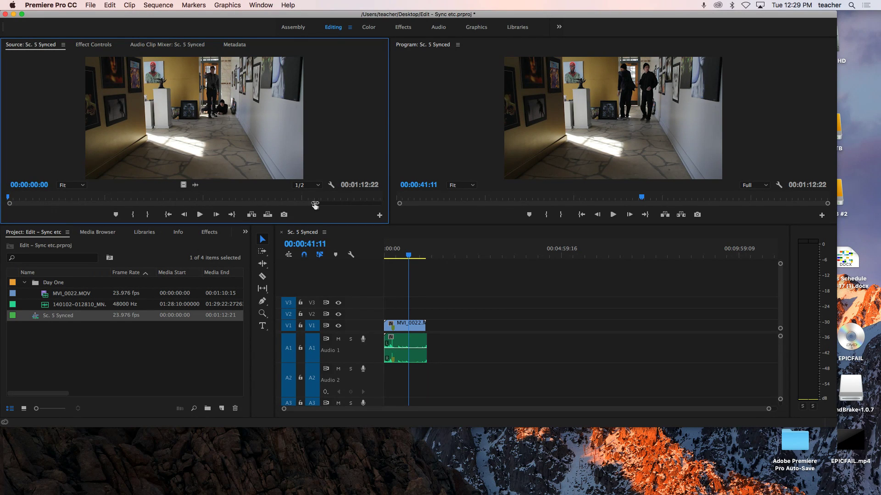
# - Create a new sequence named Sc. 5 Edit with the AVCHD 1080p24 preset and open it in the timeline
pyautogui.click(102, 342)
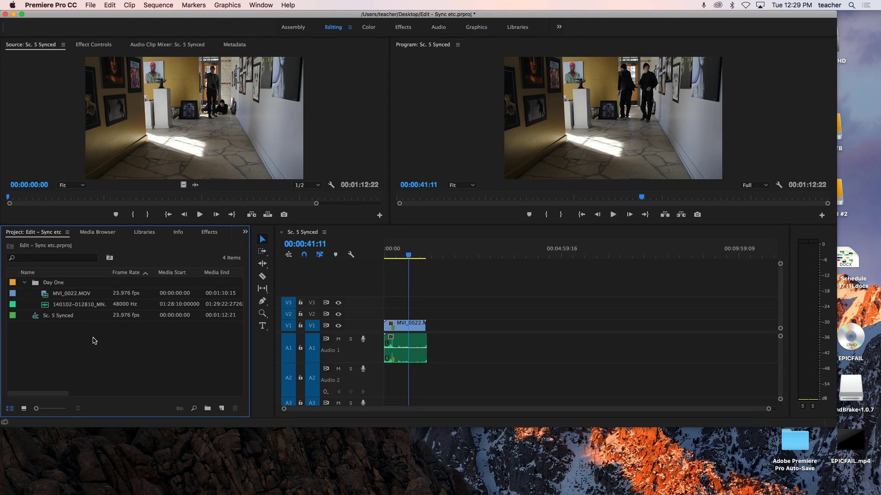
pyautogui.rightClick(94, 342)
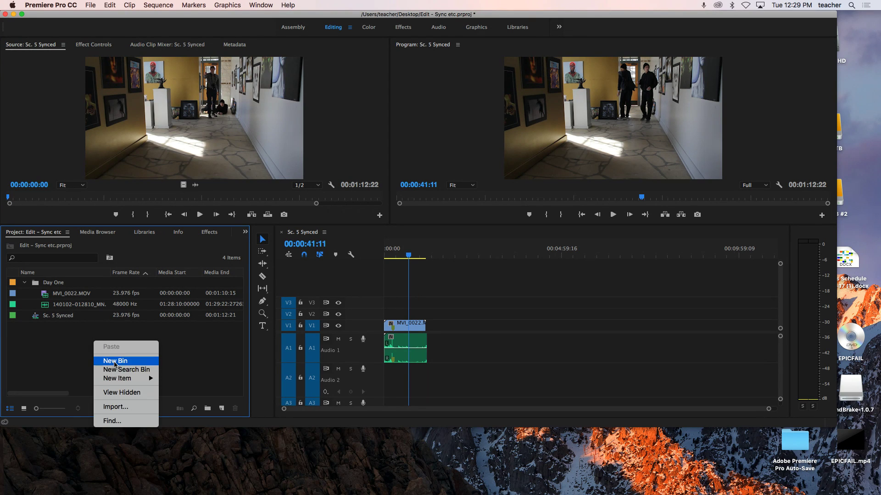
pyautogui.moveTo(160, 383)
pyautogui.click(193, 379)
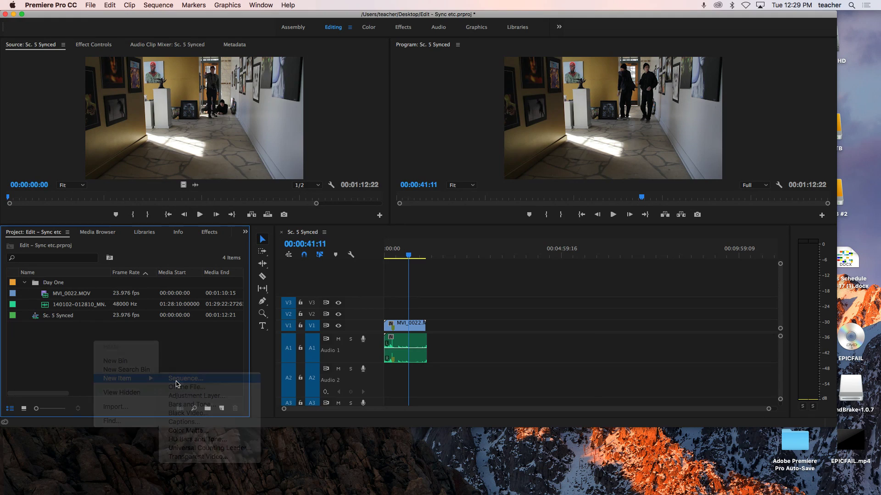
pyautogui.write('Sc. 5 Edit')
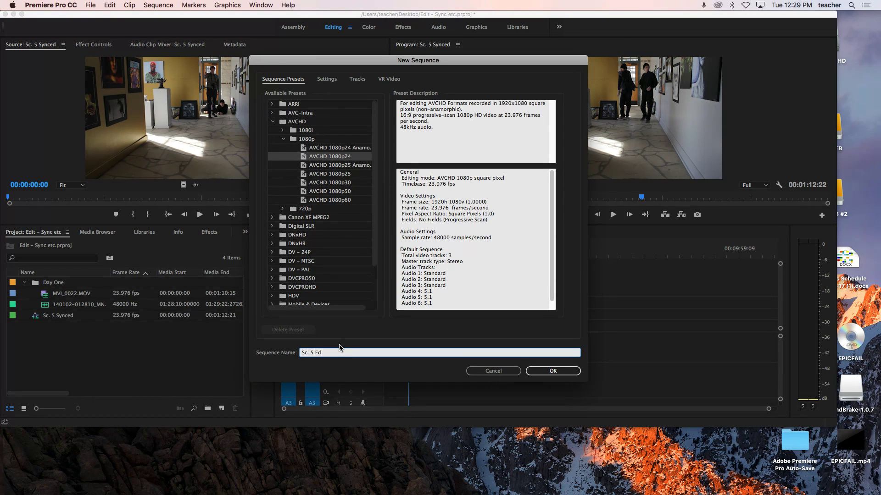
pyautogui.click(539, 371)
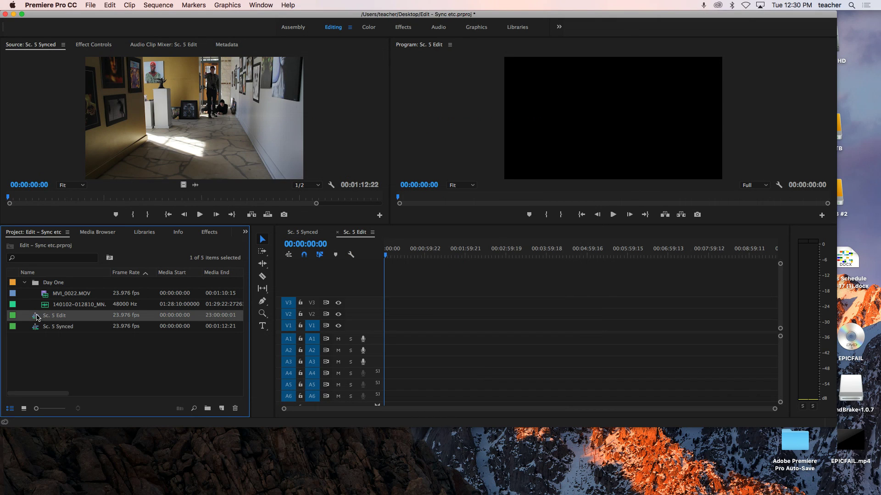
pyautogui.doubleClick(36, 318)
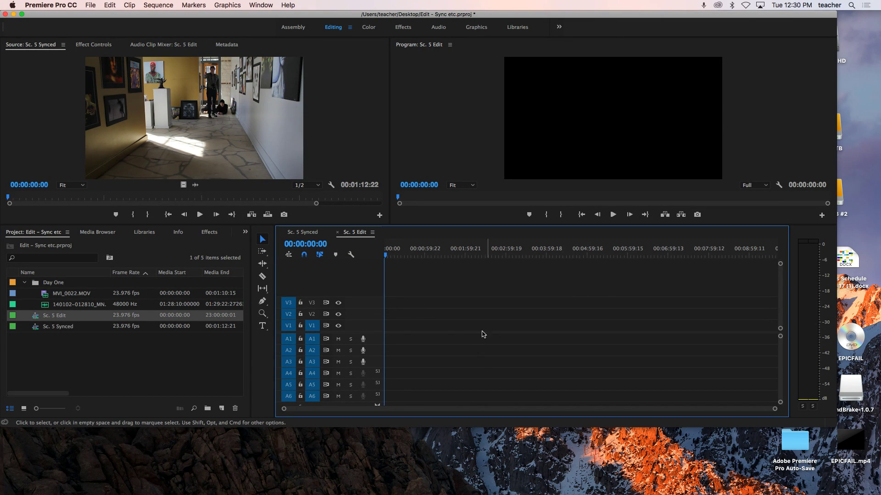
# - Mark an In point at 00:00:29:12 in the Sc. 5 Synced source
pyautogui.moveTo(9, 198); pyautogui.dragTo(202, 218)
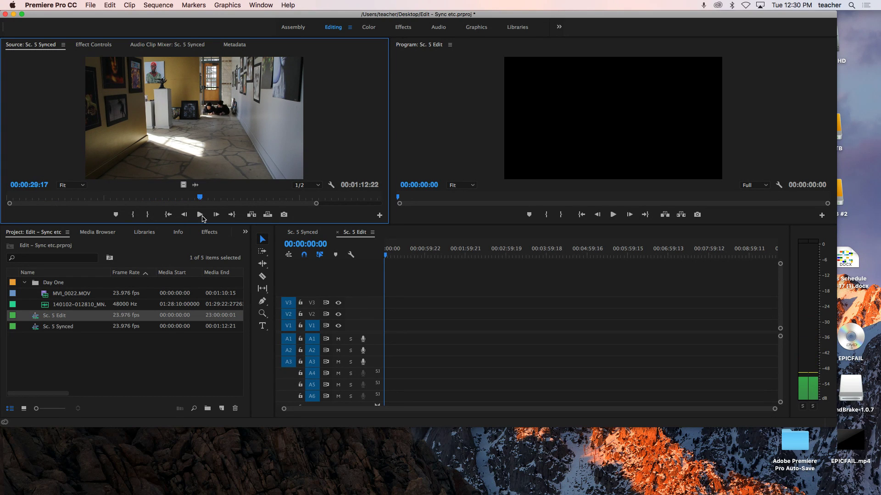
pyautogui.hotkey('shift', 'Left')
pyautogui.press('i')
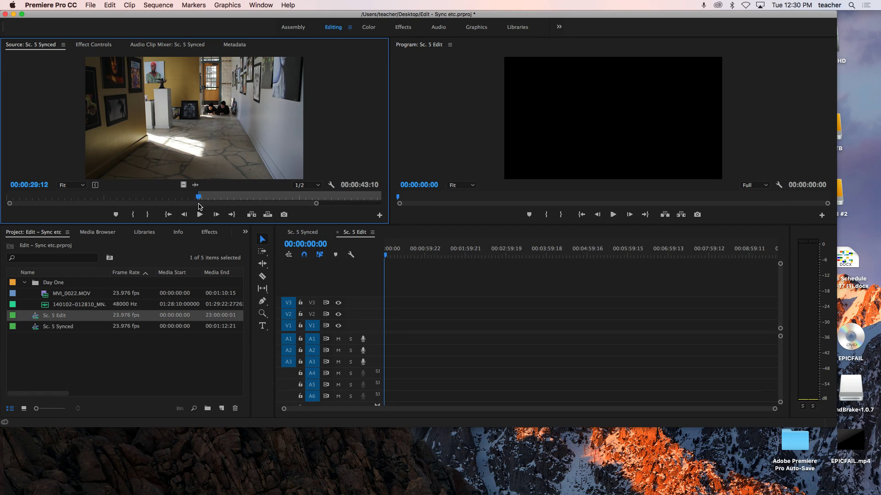
# - Mark an Out point at 00:00:39:14 and place the marked range at the start of Sc. 5 Edit on V1 and A1
pyautogui.moveTo(199, 200); pyautogui.dragTo(267, 204)
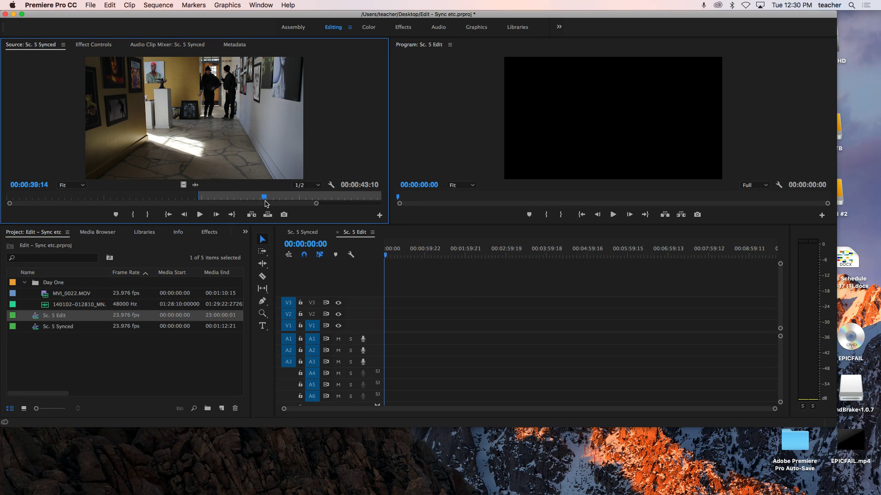
pyautogui.press('o')
pyautogui.moveTo(181, 120); pyautogui.dragTo(388, 334)
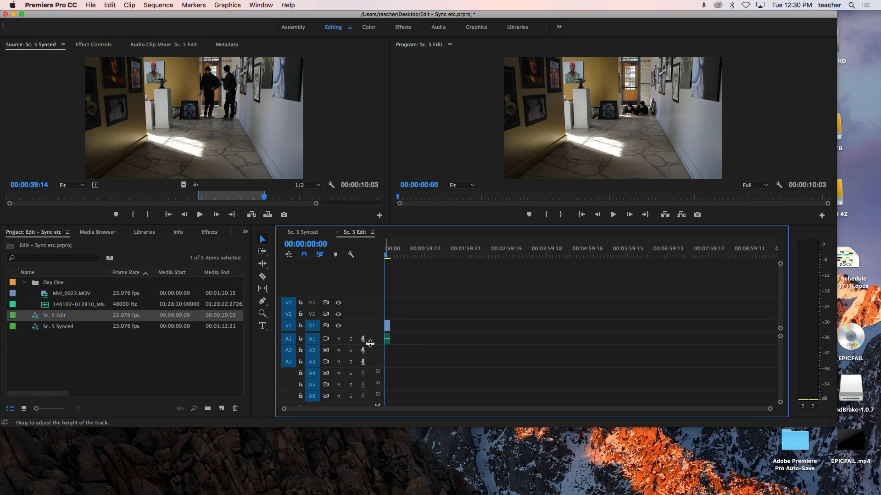
# - Reopen the Sc. 5 Synced sequence in the timeline
pyautogui.doubleClick(36, 331)
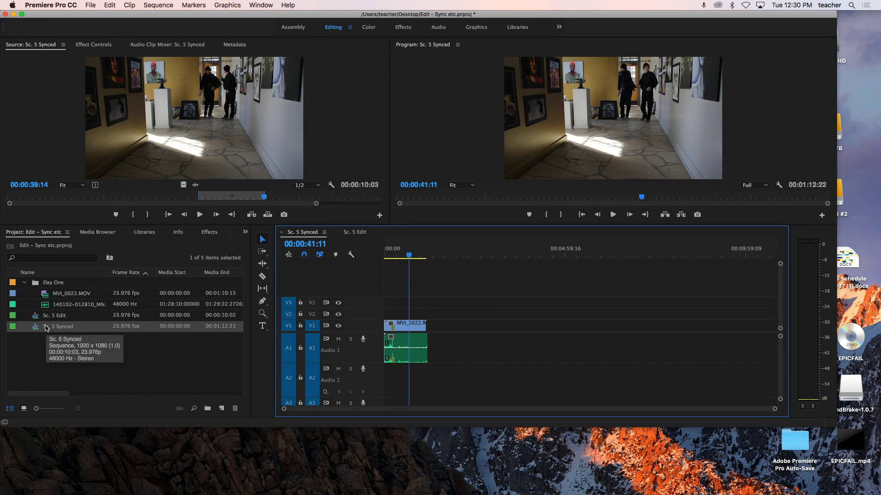
pyautogui.click(39, 345)
pyautogui.rightClick(39, 345)
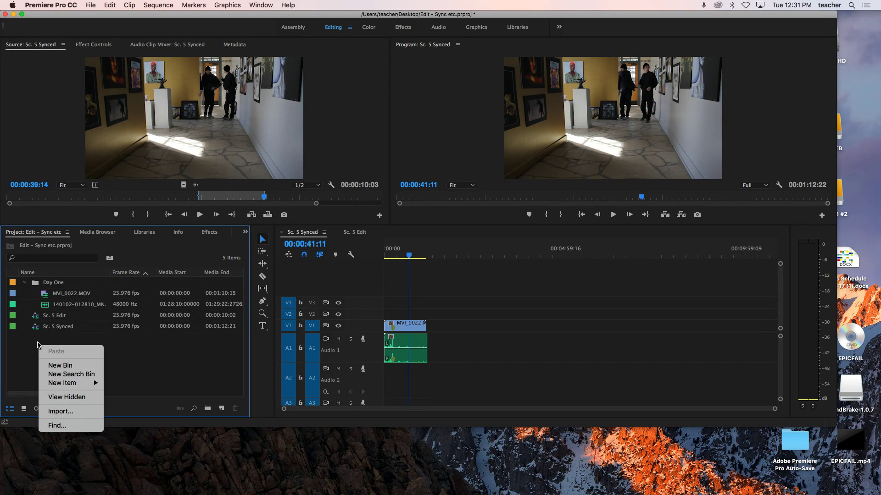
pyautogui.click(40, 346)
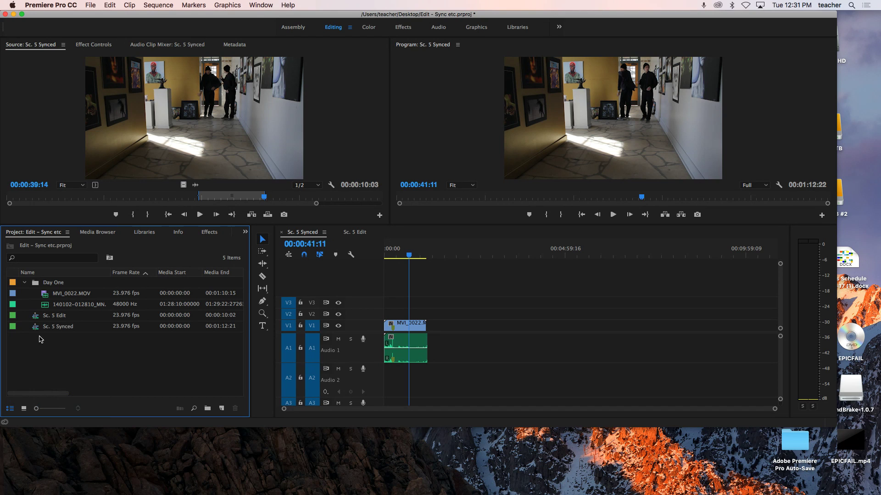
# - Create a new bin named Sc. 5 at the top level of the project
pyautogui.rightClick(42, 347)
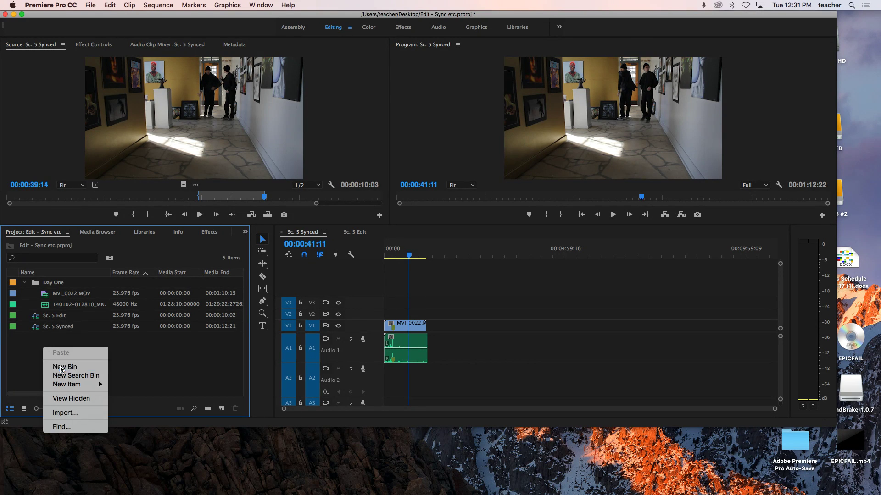
pyautogui.click(90, 363)
pyautogui.write('Sc. 5')
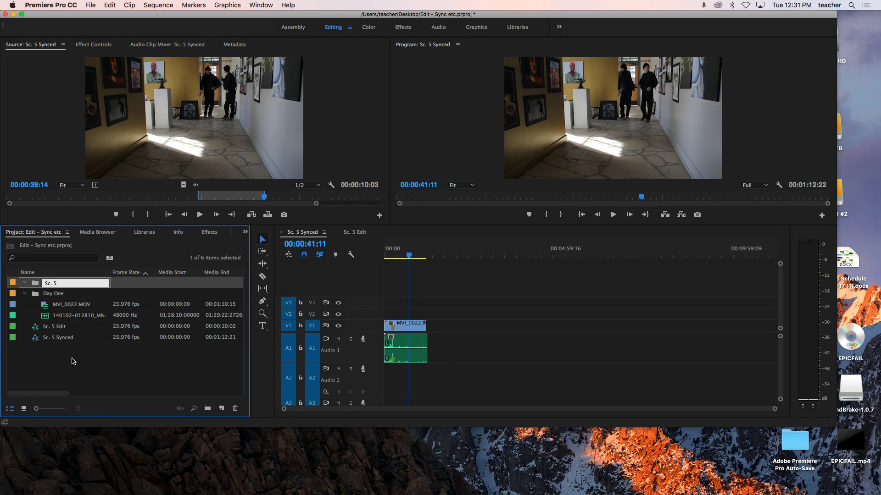
pyautogui.click(76, 367)
# - Move the Day One bin and the Sc. 5 Edit and Sc. 5 Synced sequences into the Sc. 5 bin, and check its contents
pyautogui.click(36, 296)
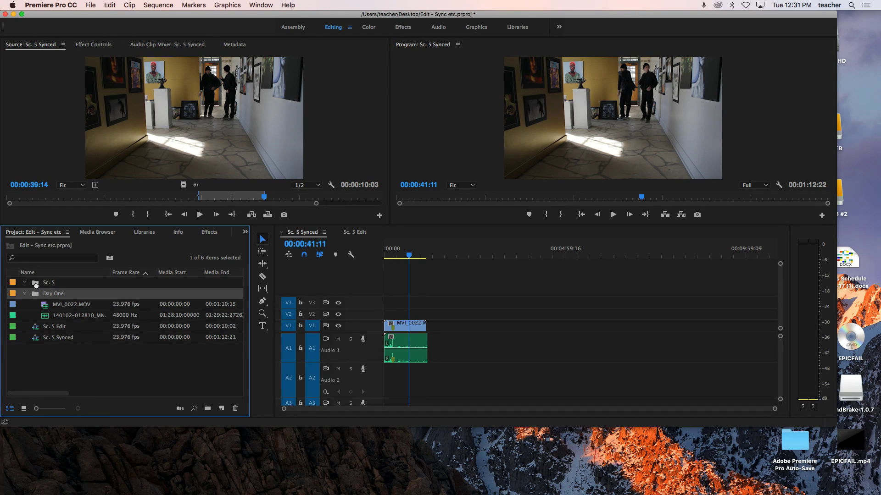
pyautogui.moveTo(36, 285); pyautogui.dragTo(37, 285)
pyautogui.moveTo(39, 327); pyautogui.dragTo(39, 284)
pyautogui.click(25, 283)
pyautogui.click(25, 283)
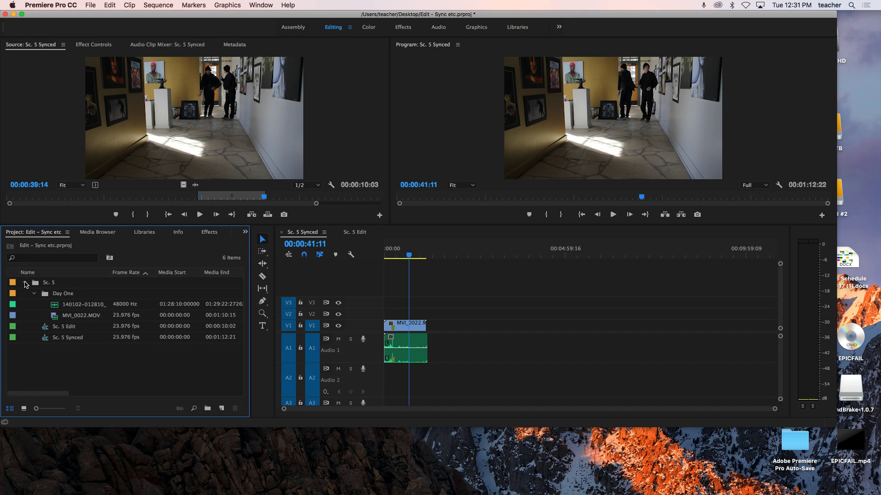